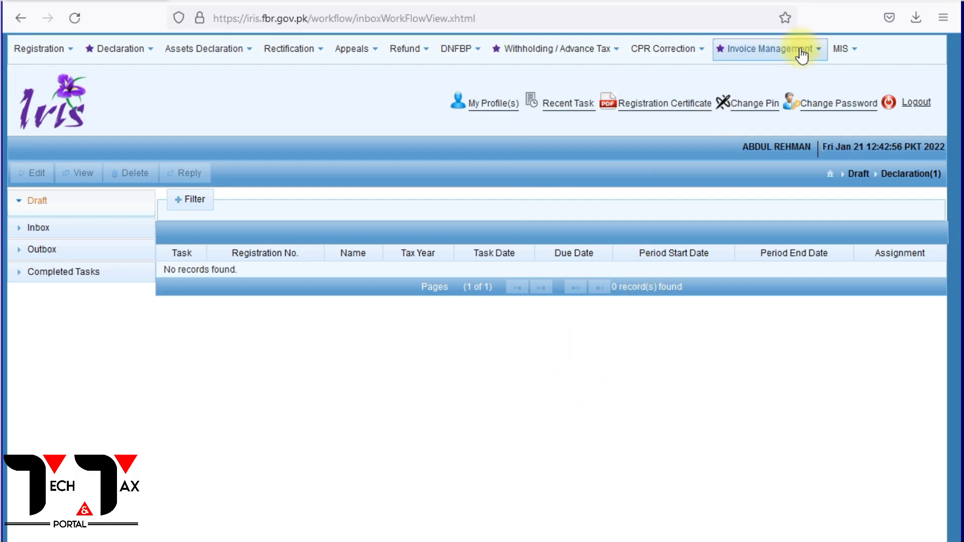
# Start a new sales invoice in the Sales Ledger and enter the buyer's registration number.
pyautogui.moveTo(782, 51)
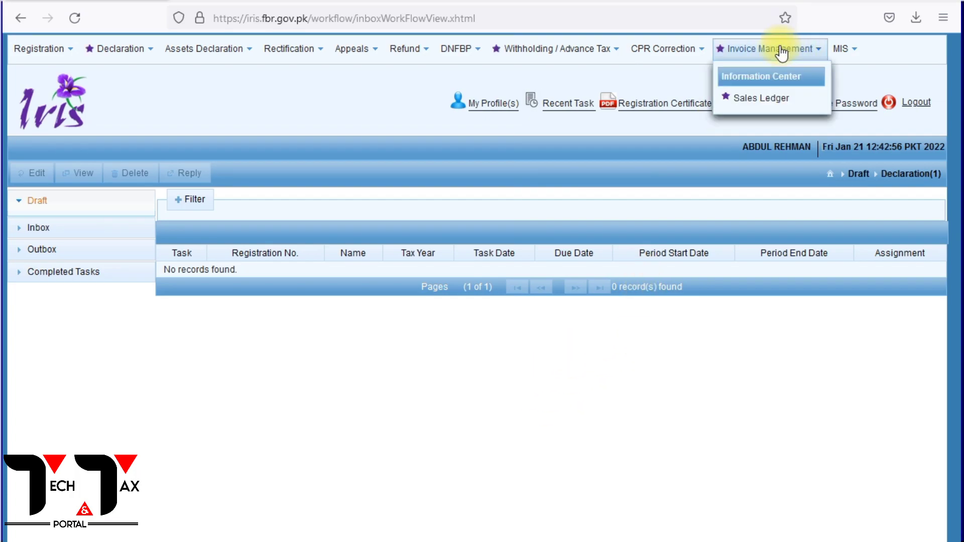
pyautogui.click(742, 98)
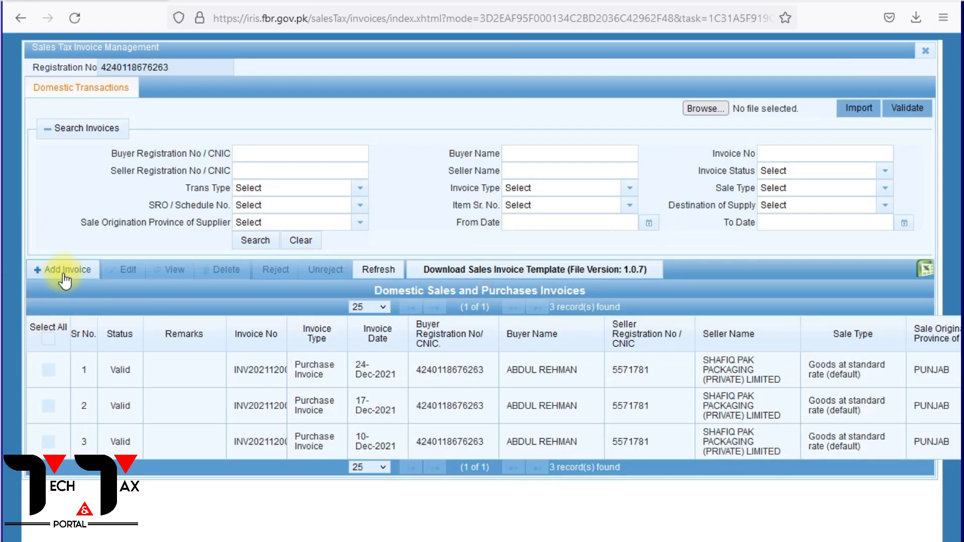
pyautogui.click(64, 276)
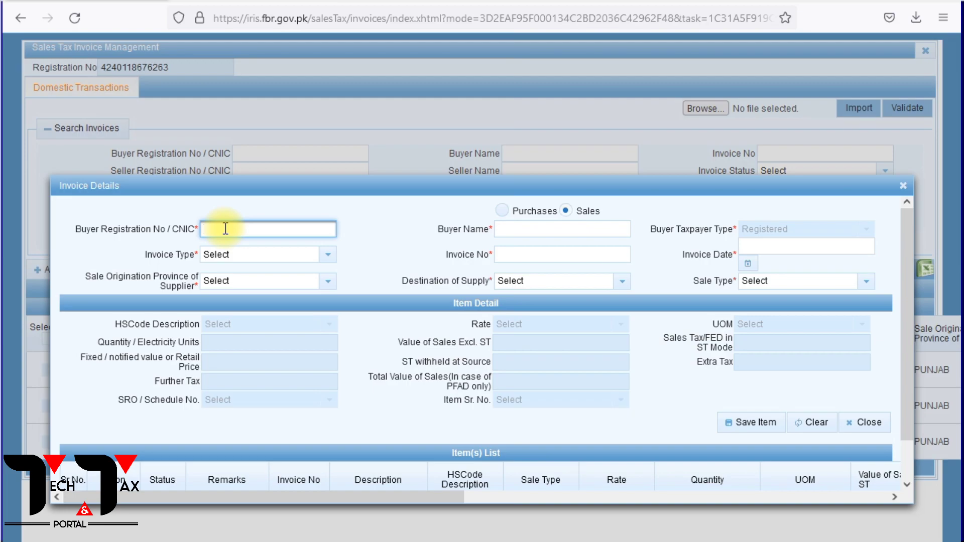
pyautogui.click(404, 234)
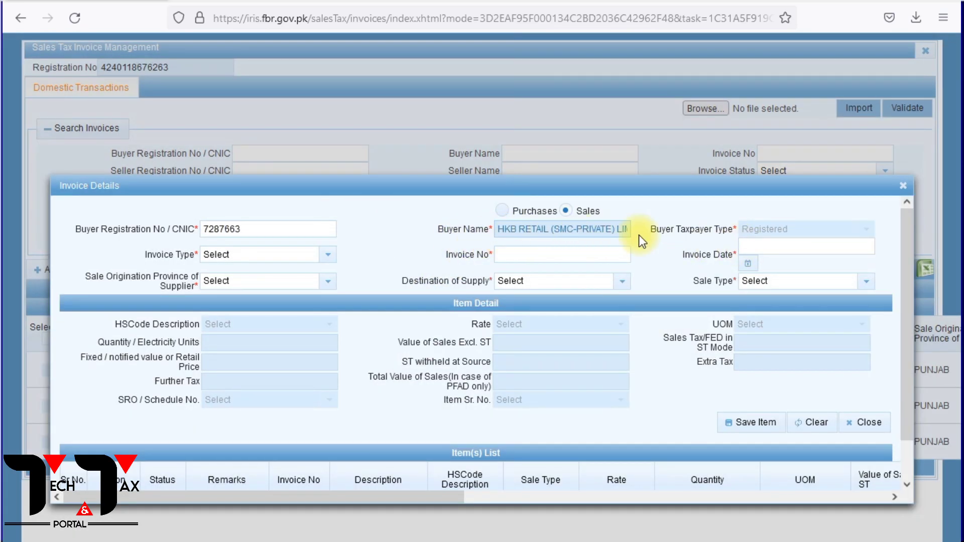
# Set the invoice type to Sale Invoice, with invoice number 22 and invoice date 27-12-2021.
pyautogui.click(217, 256)
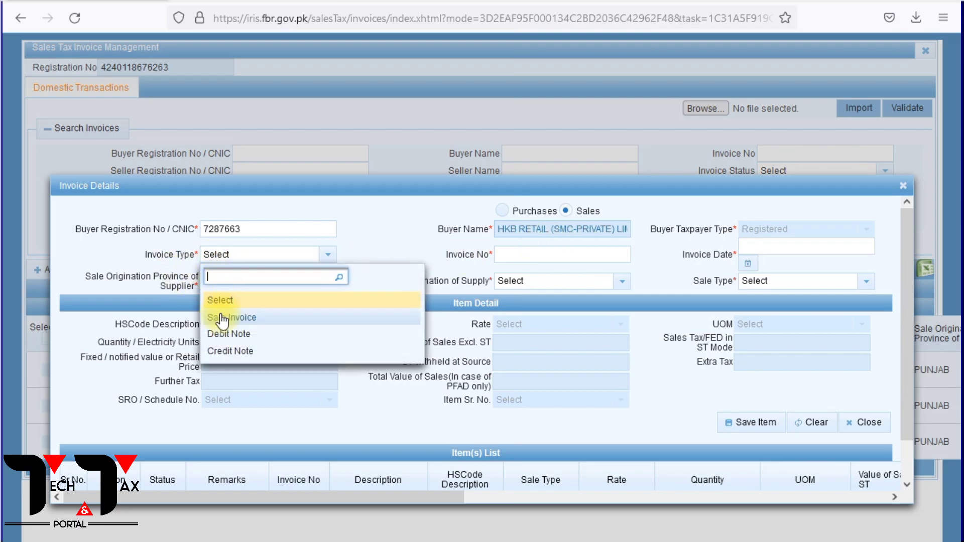
pyautogui.click(241, 316)
pyautogui.click(508, 257)
pyautogui.write('22')
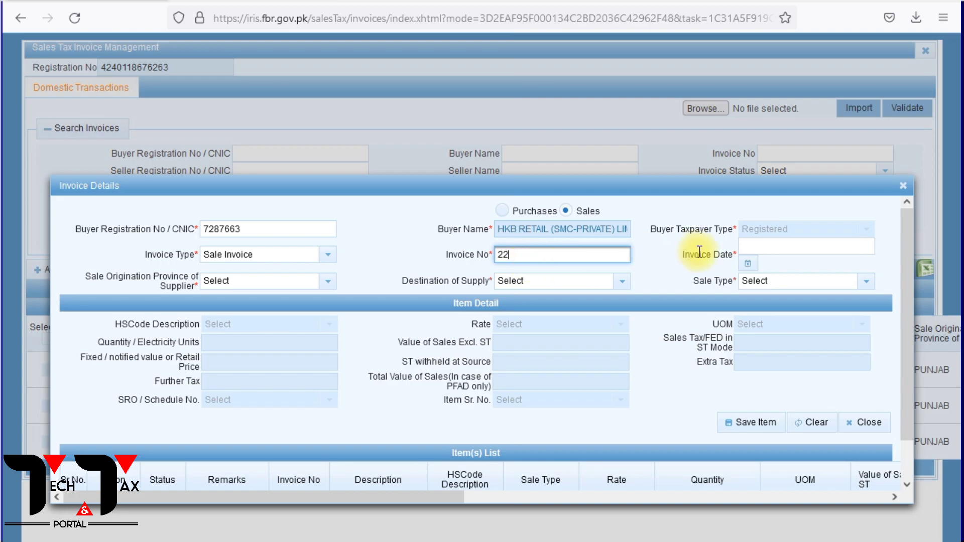
pyautogui.click(748, 263)
pyautogui.click(753, 268)
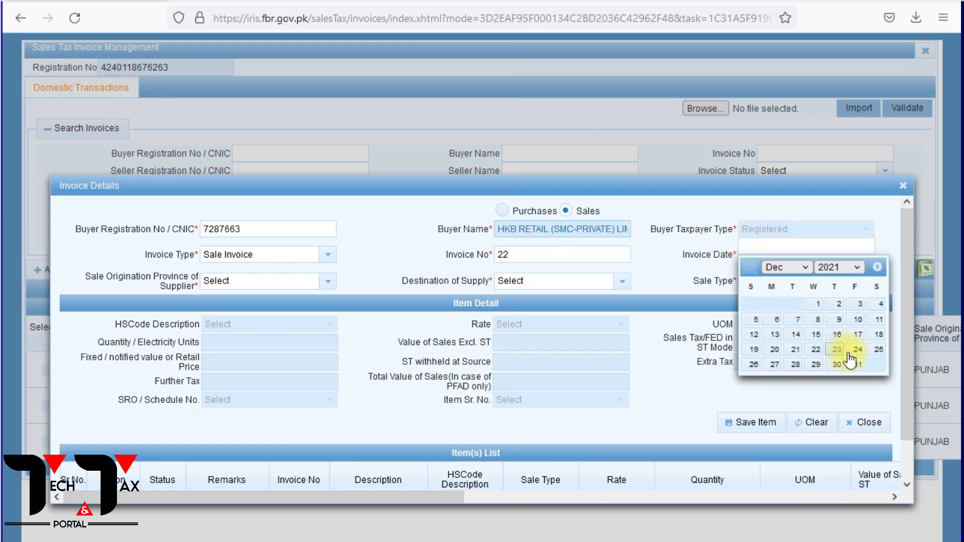
pyautogui.click(775, 365)
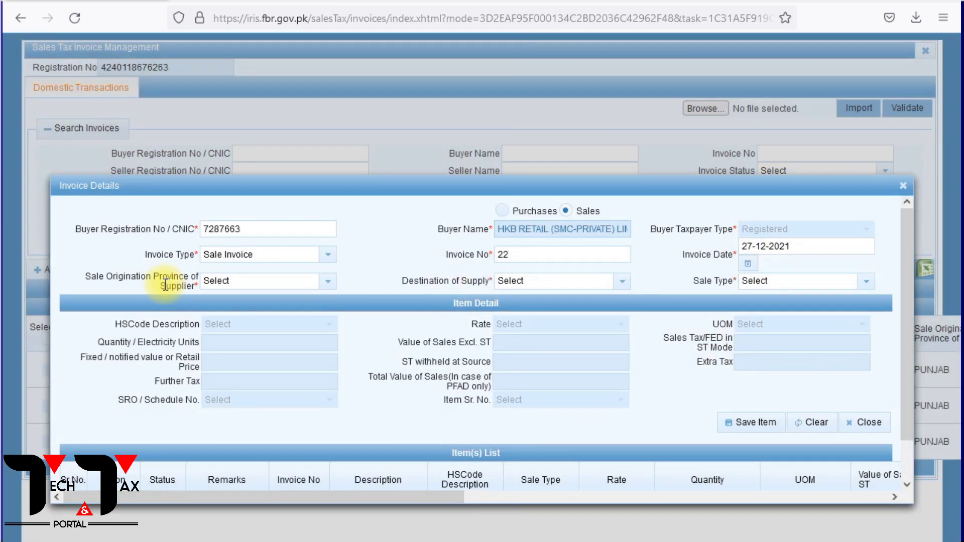
# Set the supplier's origination province and the supply destination to PUNJAB, with sale type Goods at standard rate (default).
pyautogui.click(328, 281)
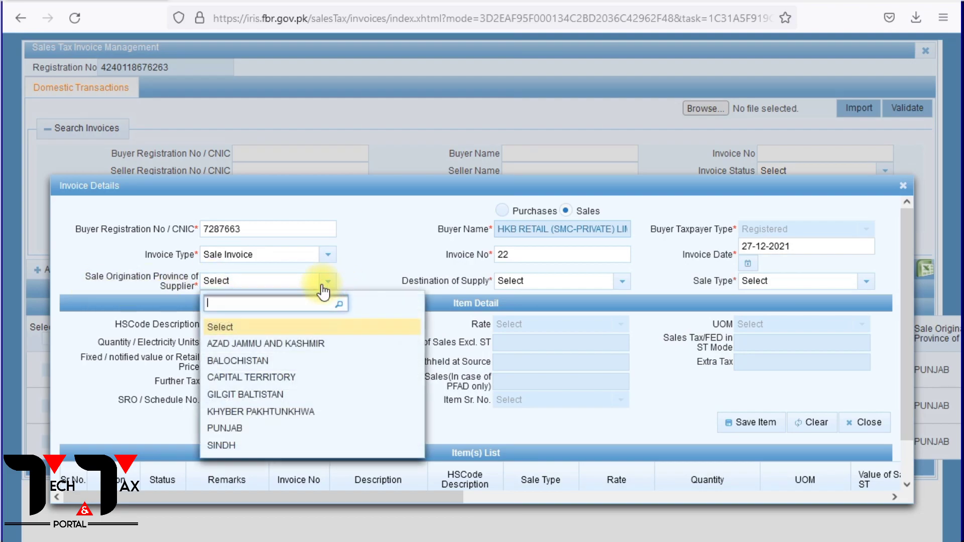
pyautogui.click(226, 429)
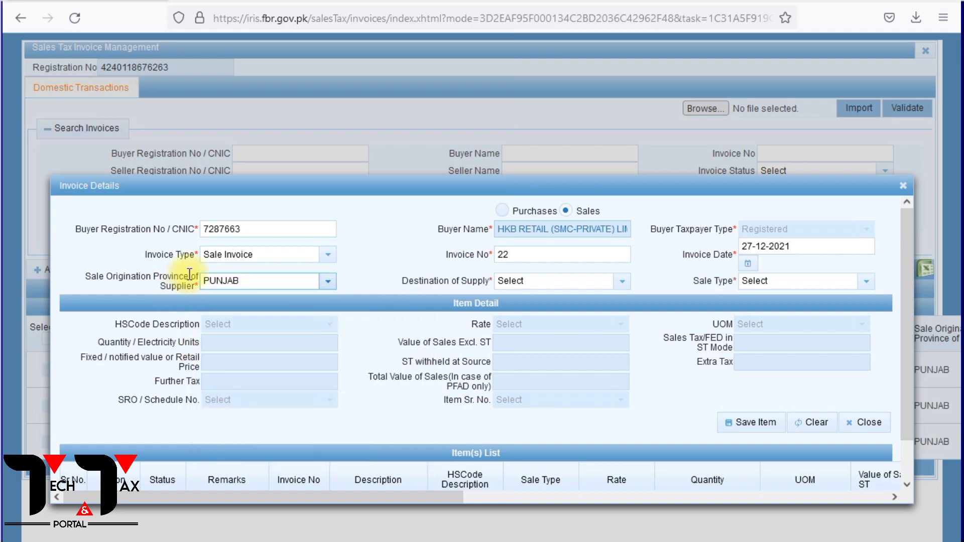
pyautogui.click(621, 283)
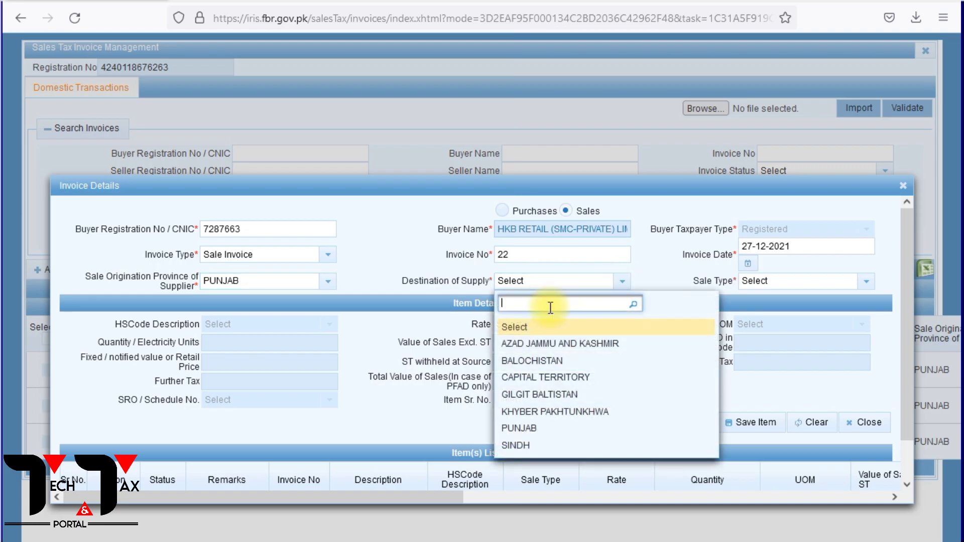
pyautogui.click(516, 429)
pyautogui.click(866, 282)
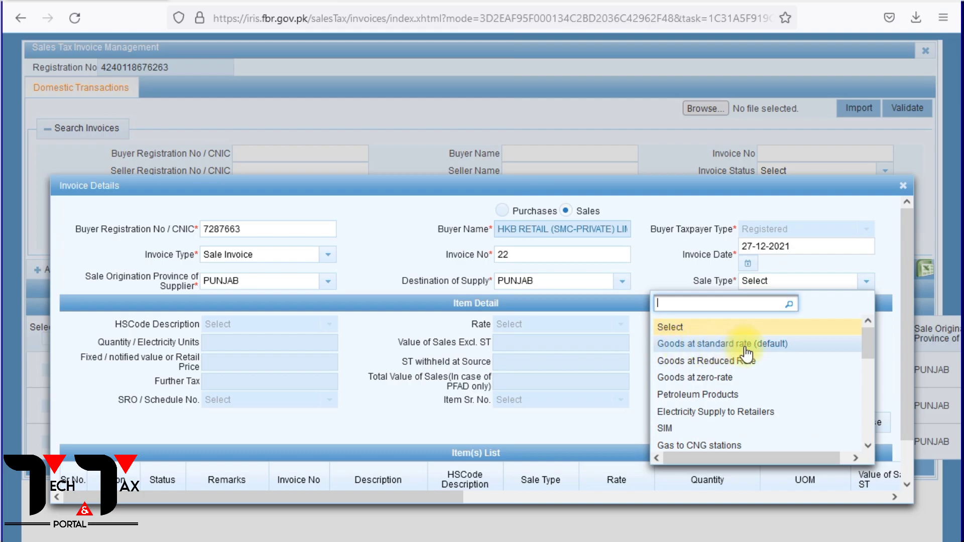
pyautogui.click(779, 345)
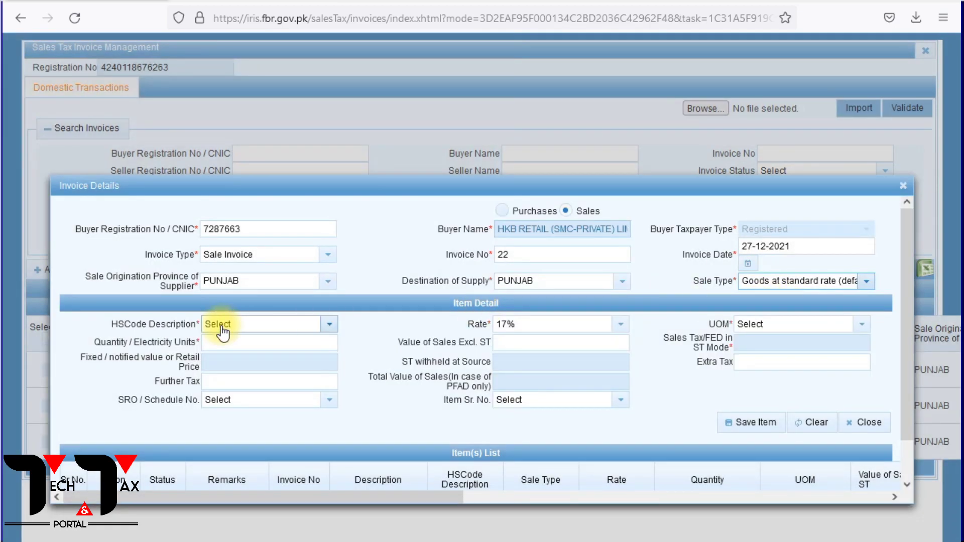
# Choose HS code 3926 (Articles of plastics) for the item and set its unit of measure to Numbers, pieces, units.
pyautogui.click(221, 326)
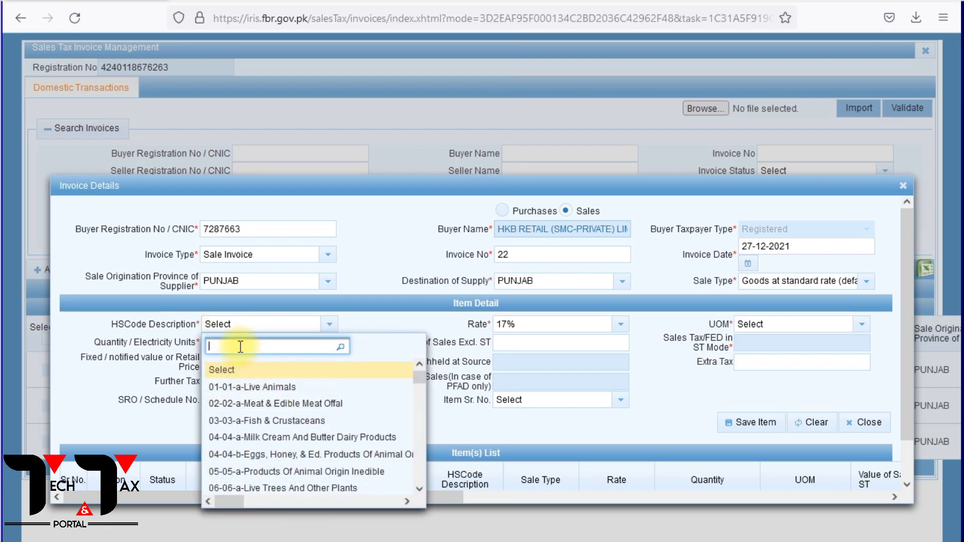
pyautogui.write('3926')
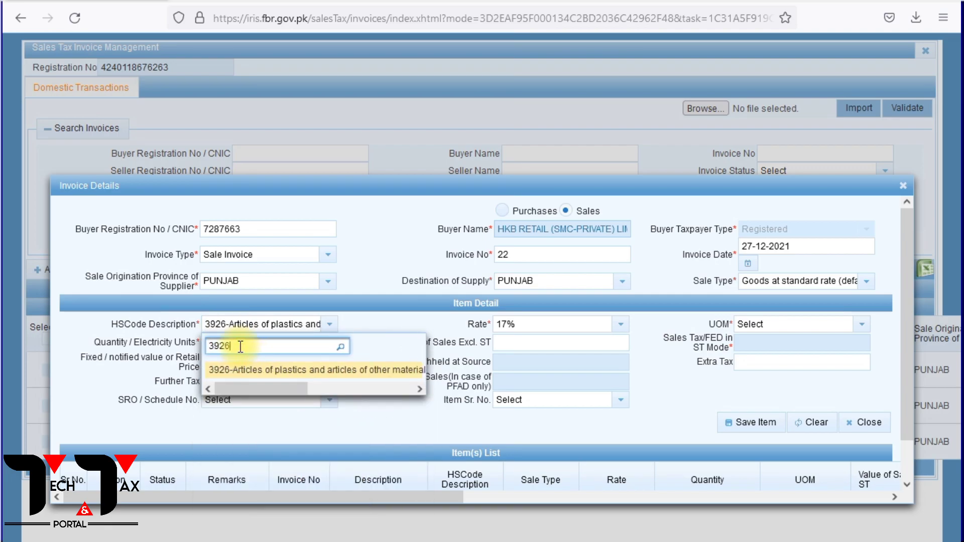
pyautogui.click(263, 372)
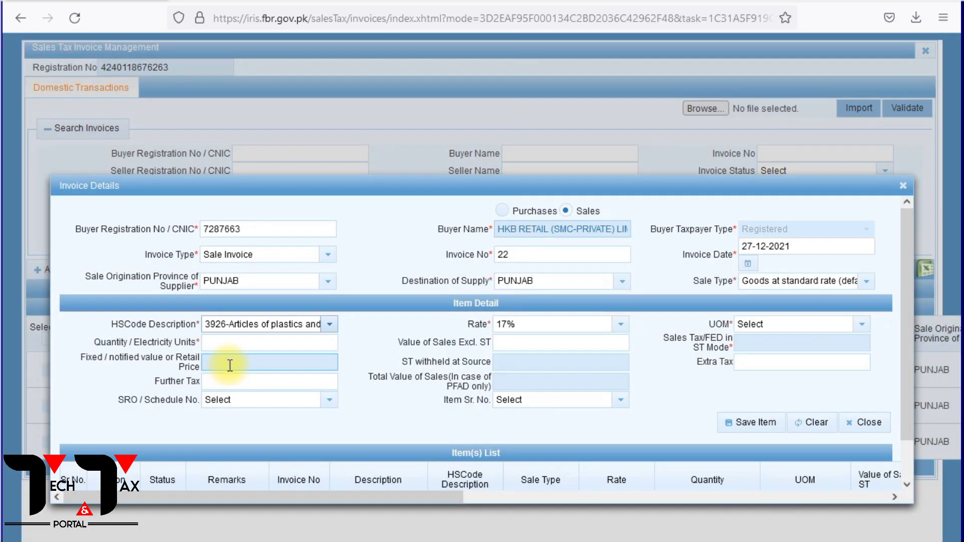
pyautogui.click(760, 331)
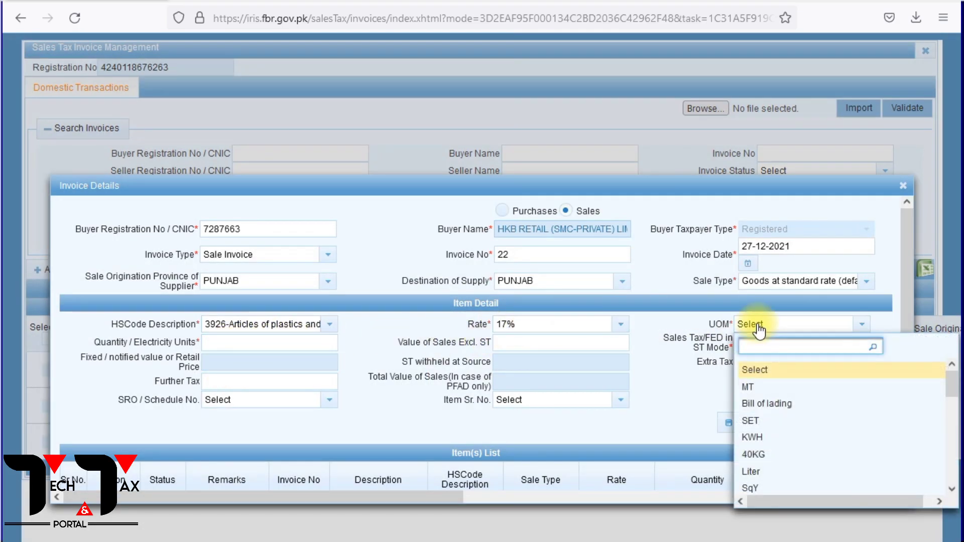
pyautogui.scroll(-10, 779, 394)
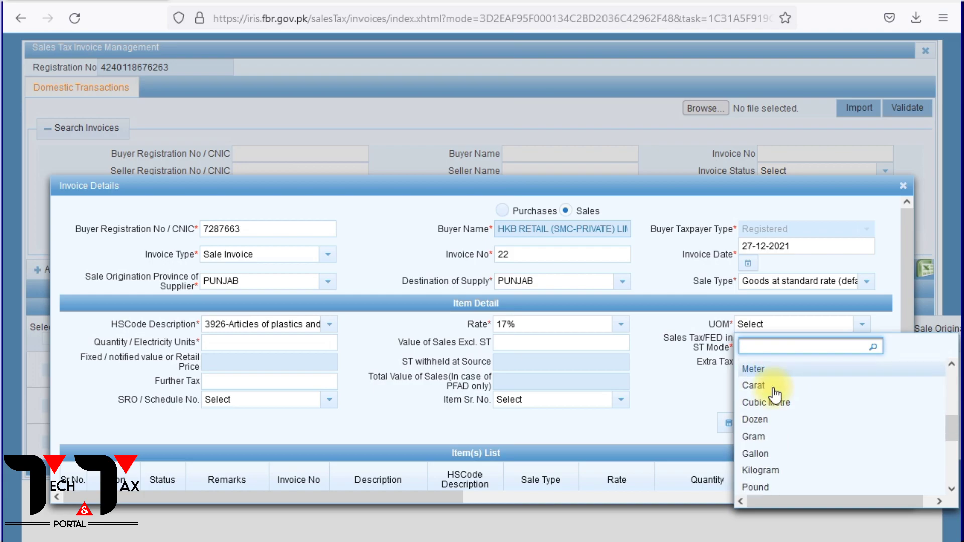
pyautogui.click(807, 386)
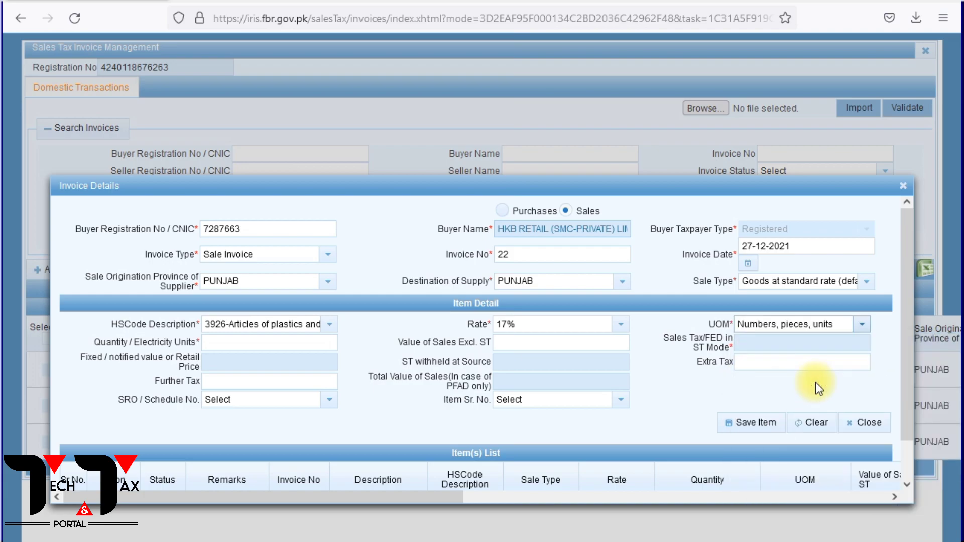
# Enter an item quantity of 202,700 and a value of sales excluding sales tax of 5,270,200.
pyautogui.click(249, 347)
pyautogui.write('202700')
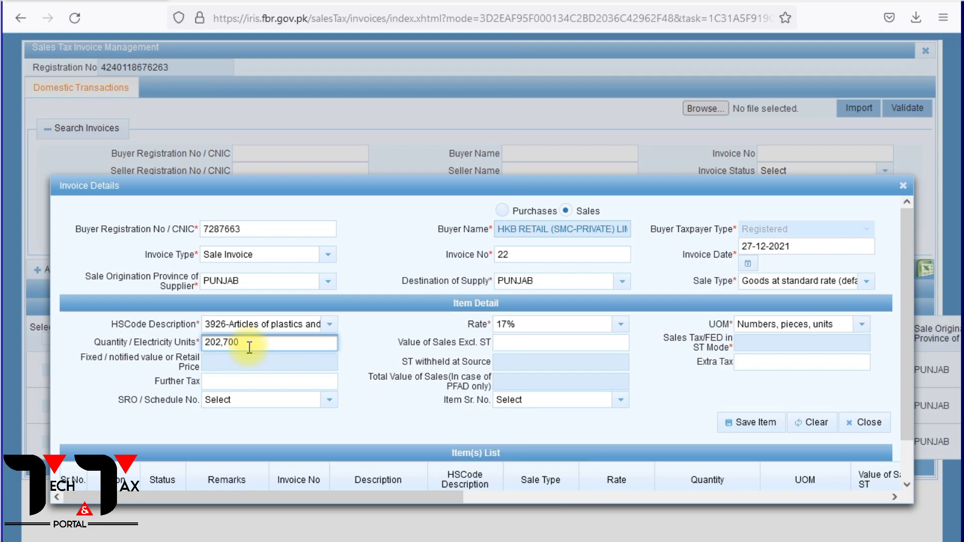
pyautogui.click(500, 344)
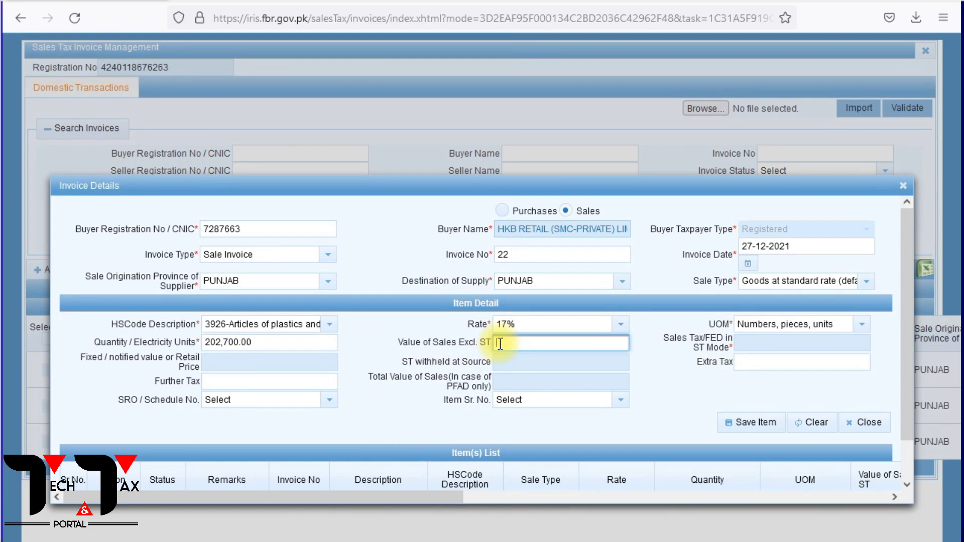
pyautogui.write('5,270,200')
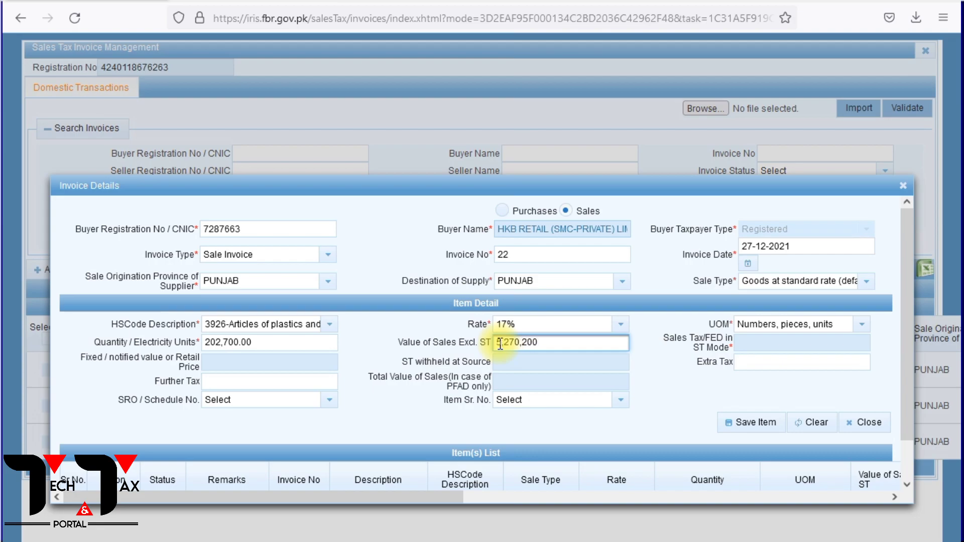
pyautogui.click(673, 357)
pyautogui.click(749, 360)
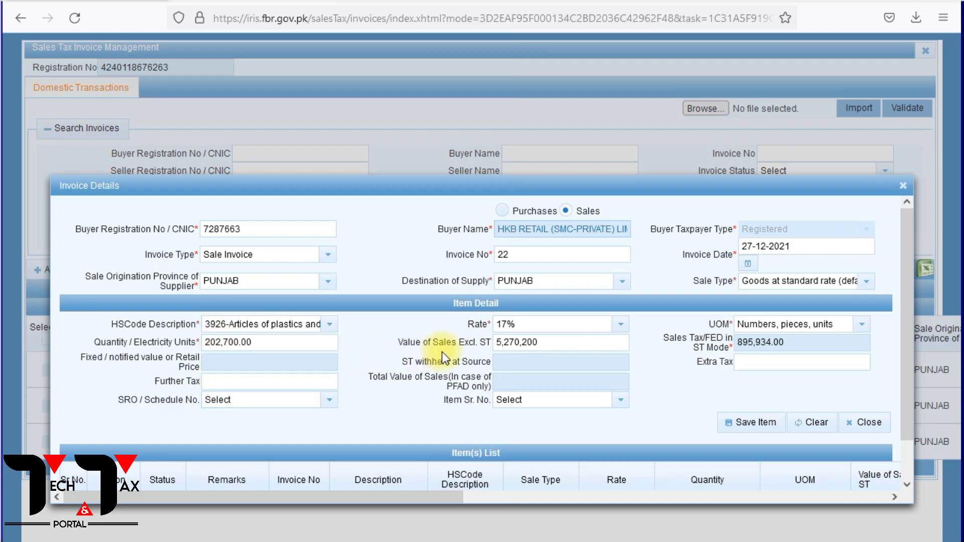
# Save the invoice item, then close the invoice details and the sales tax invoice ledger.
pyautogui.click(750, 424)
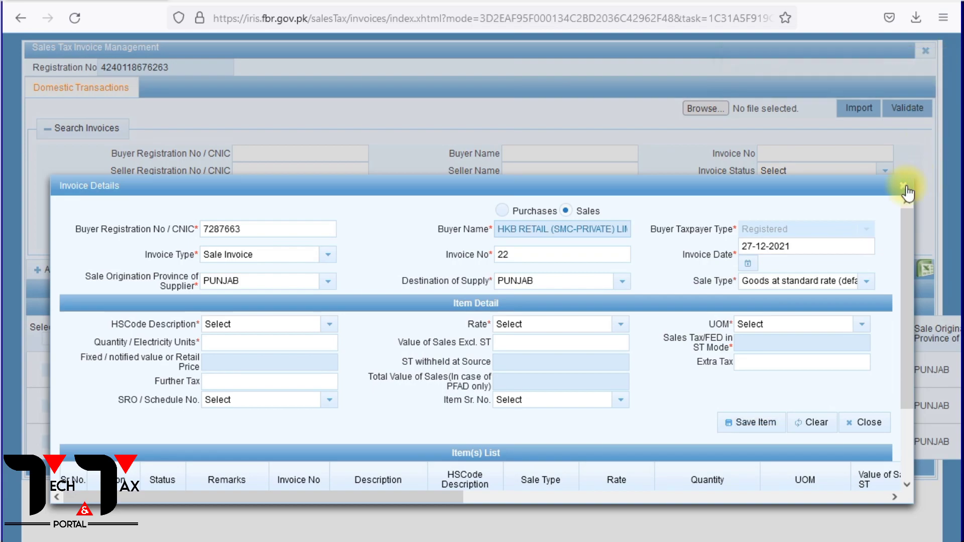
pyautogui.click(903, 186)
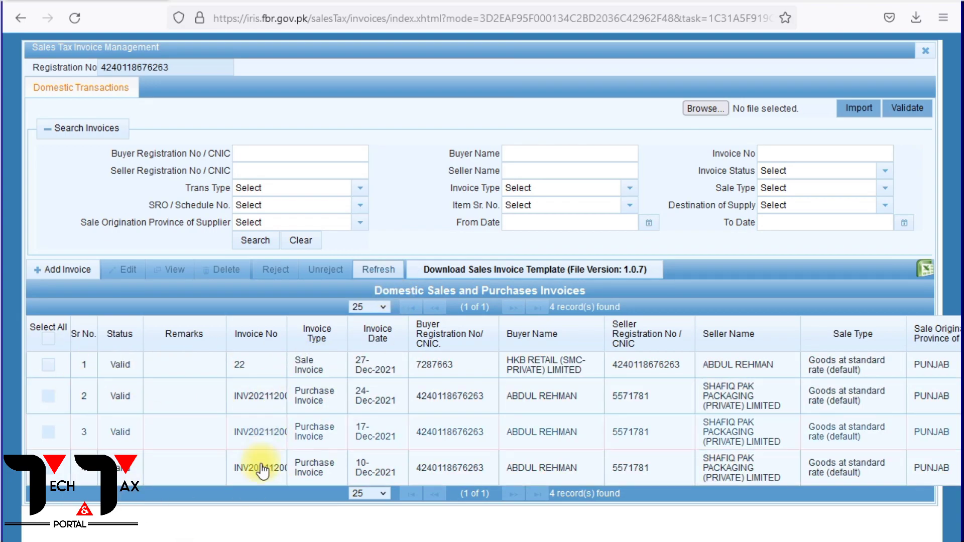
pyautogui.click(927, 52)
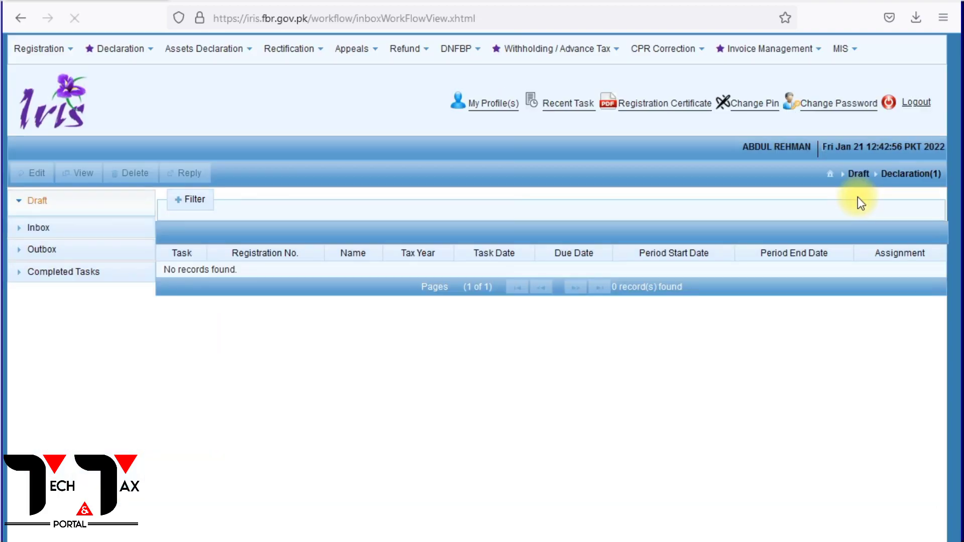
# Open the voluntary 26(1) Sales Tax and Federal Excise Return for tax year 2022, period 01-Dec-2021 to 31-Dec-2021.
pyautogui.click(122, 51)
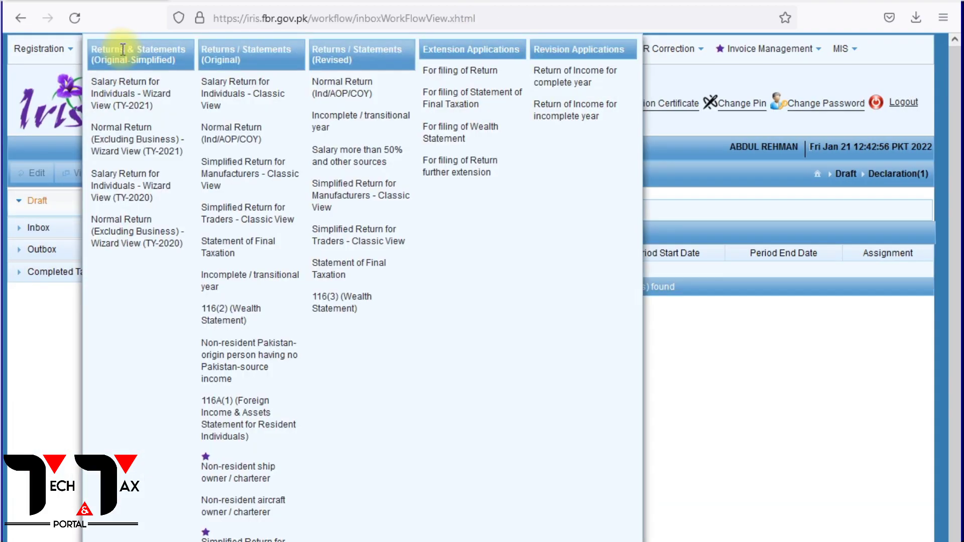
pyautogui.scroll(-1, 296, 414)
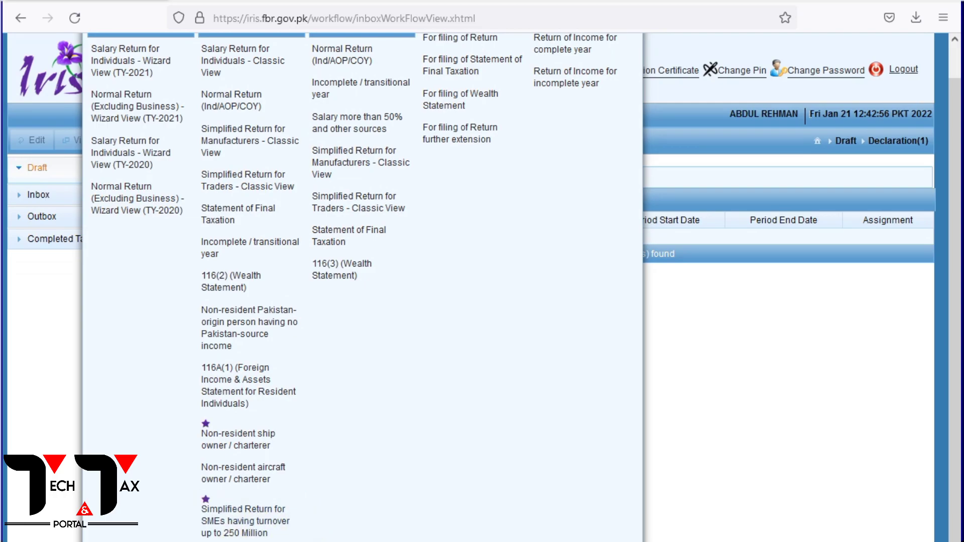
pyautogui.click(235, 541)
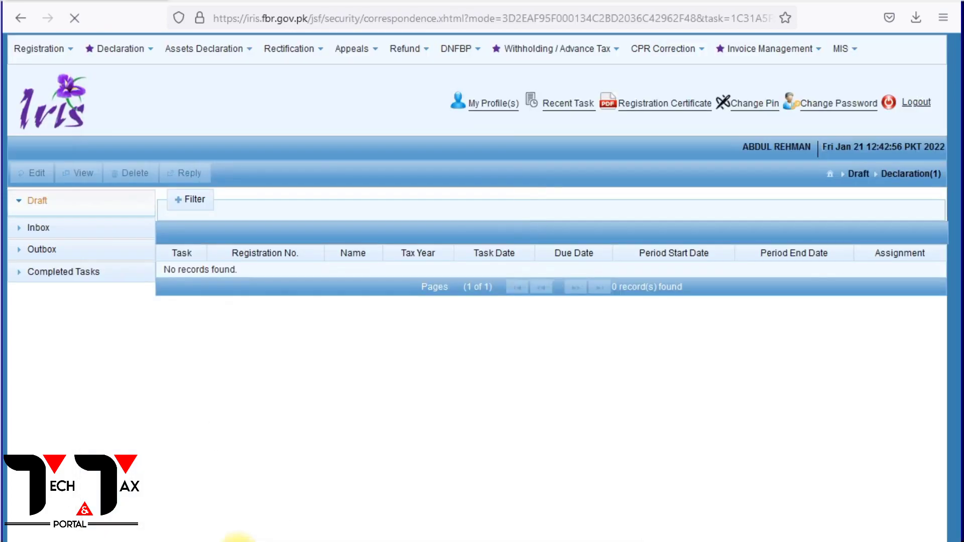
pyautogui.click(55, 145)
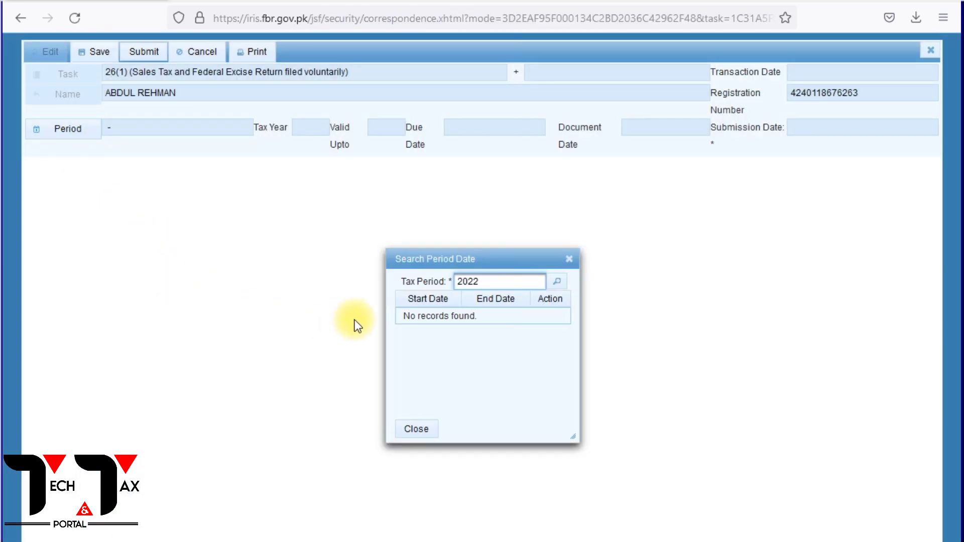
pyautogui.click(557, 282)
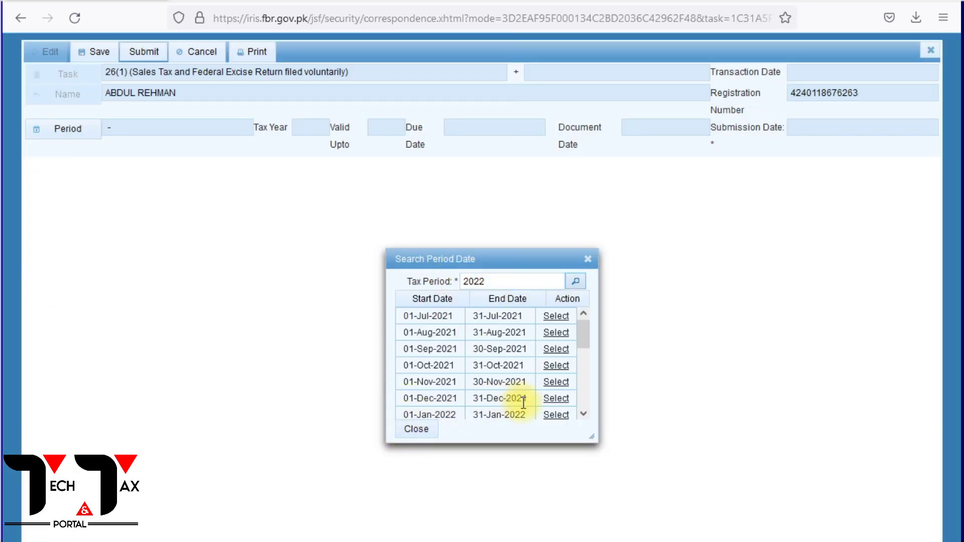
pyautogui.click(567, 403)
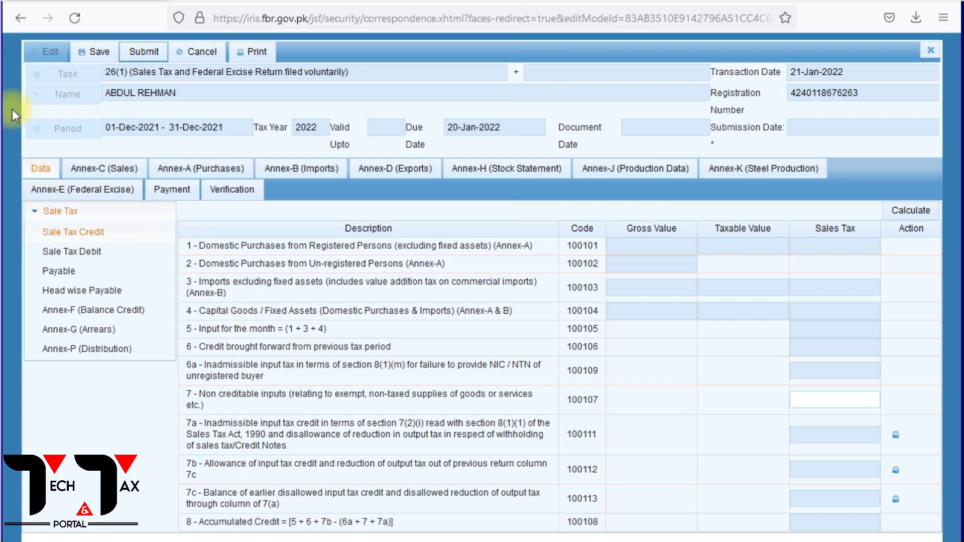
# Load the sales invoices into Annex-C (Sales) of the return and review the loaded record's columns.
pyautogui.click(108, 170)
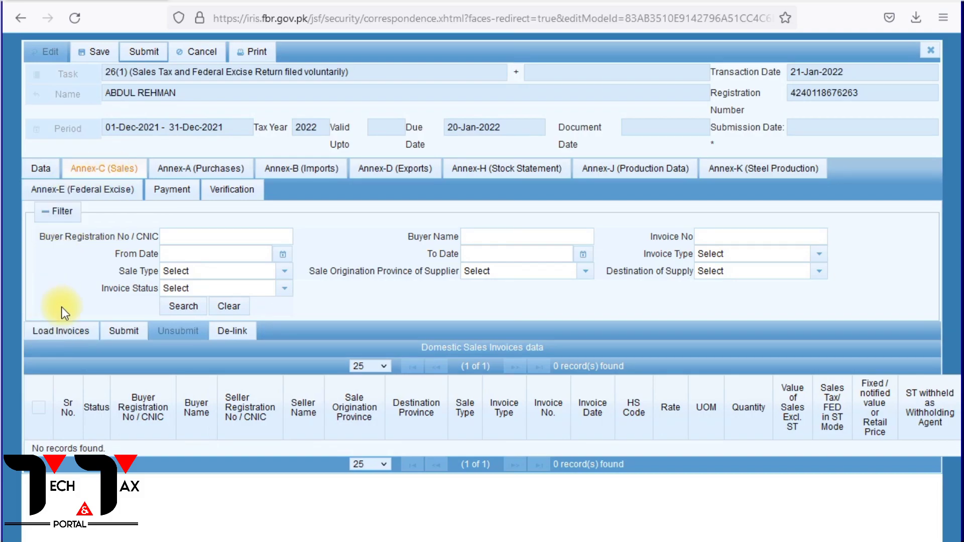
pyautogui.click(63, 340)
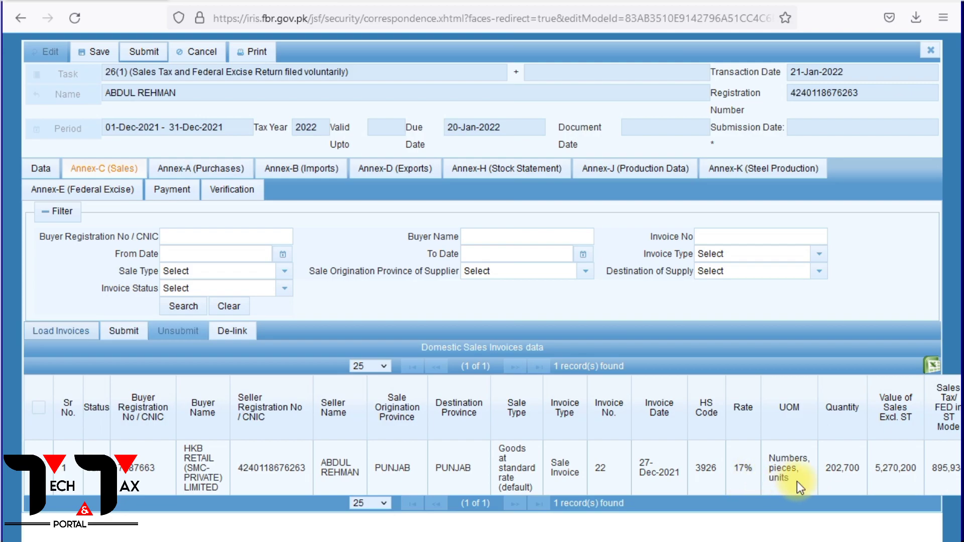
pyautogui.hscroll(3, 482, 291)
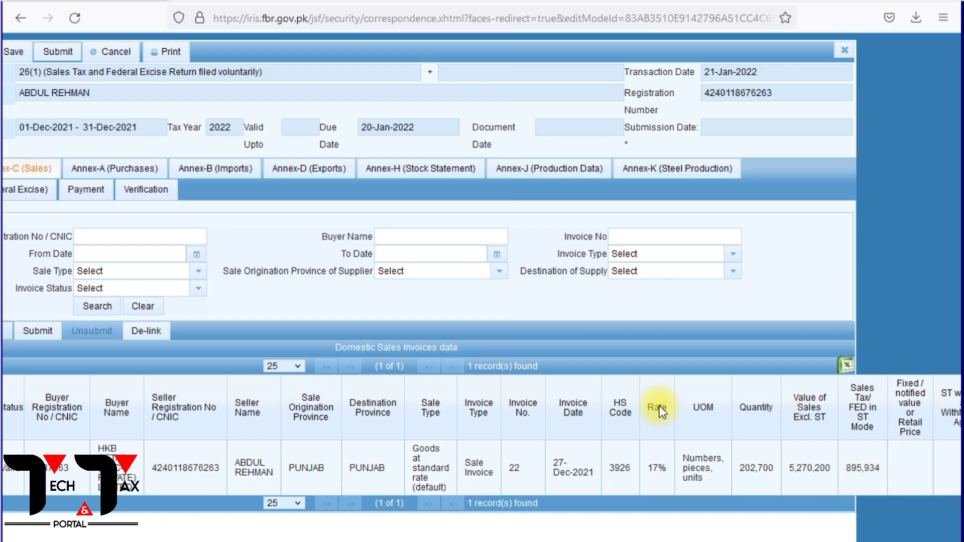
# Calculate the Sale Tax Debit figures in the Data section of the return.
pyautogui.hscroll(-2, 482, 271)
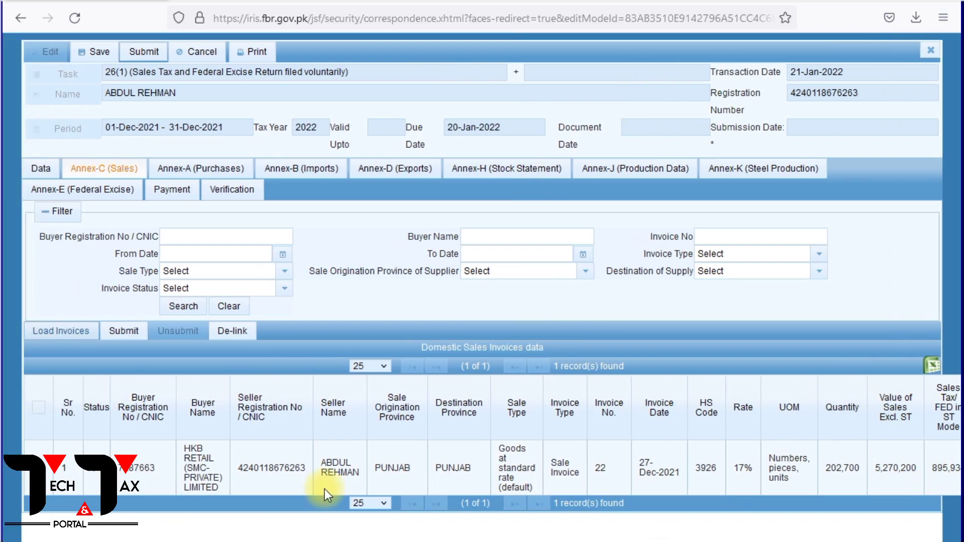
pyautogui.click(43, 169)
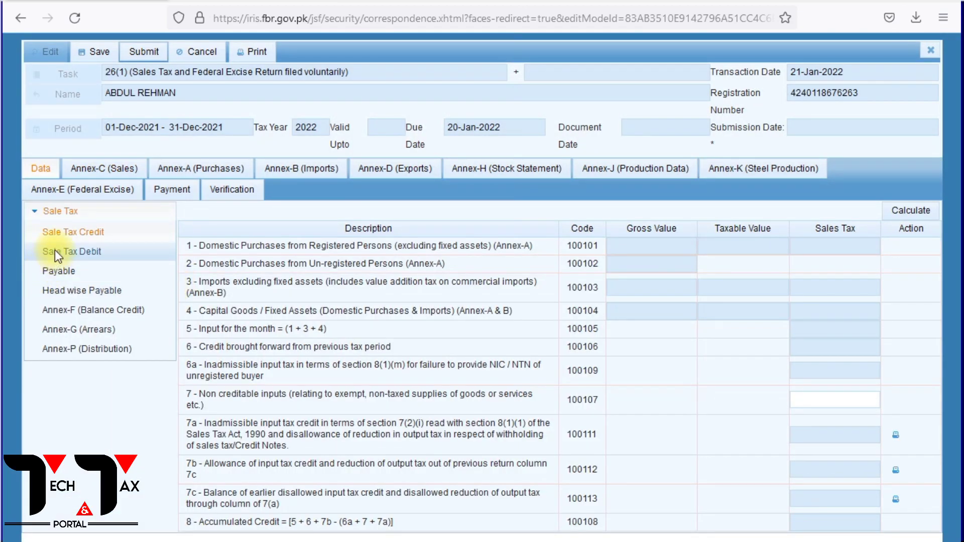
pyautogui.click(51, 251)
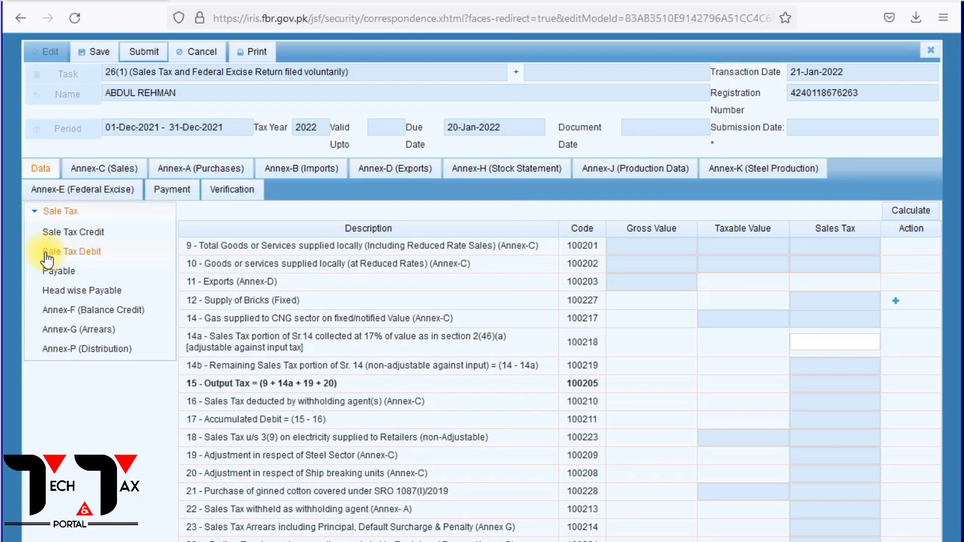
pyautogui.click(909, 211)
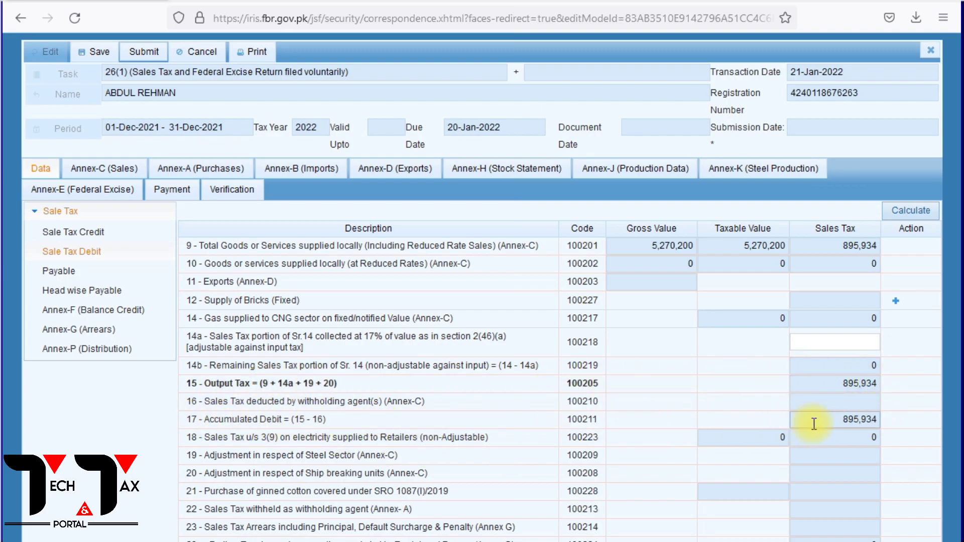
# Start loading invoices into Annex-A (Purchases) and search for them by the seller's registration number.
pyautogui.click(176, 168)
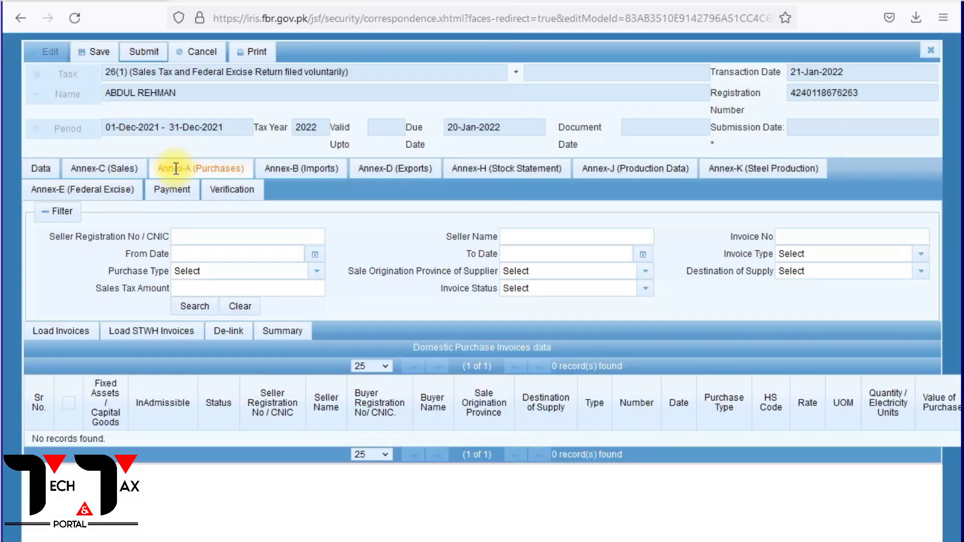
pyautogui.click(45, 333)
pyautogui.click(273, 273)
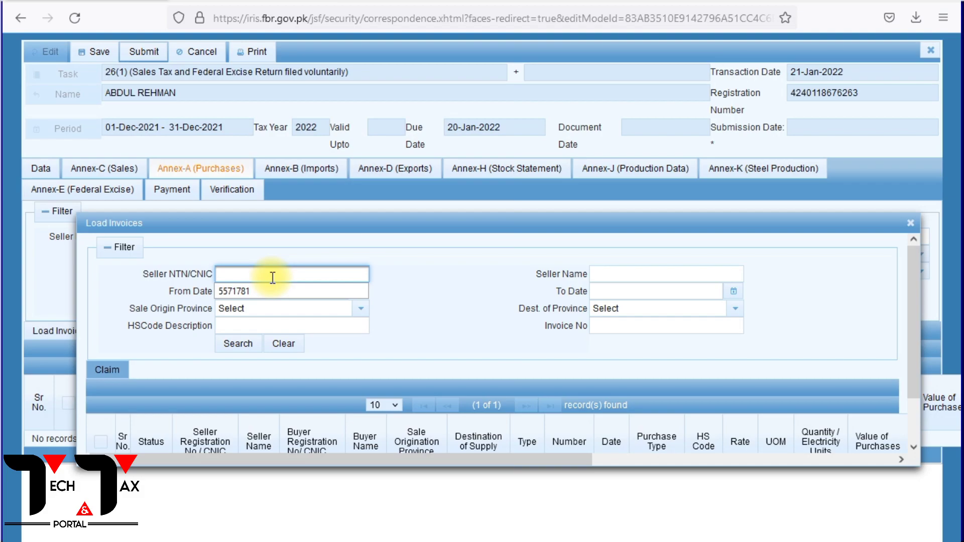
pyautogui.click(242, 294)
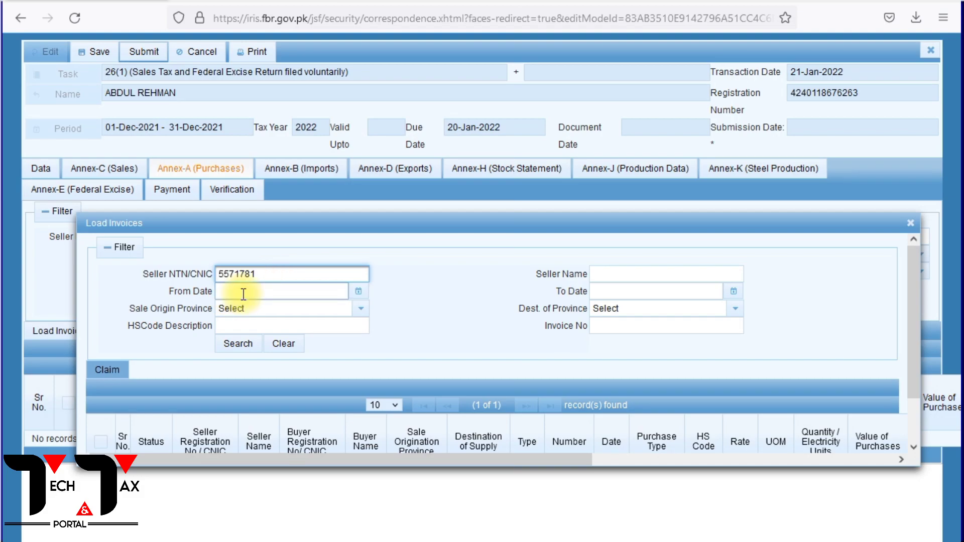
pyautogui.click(238, 346)
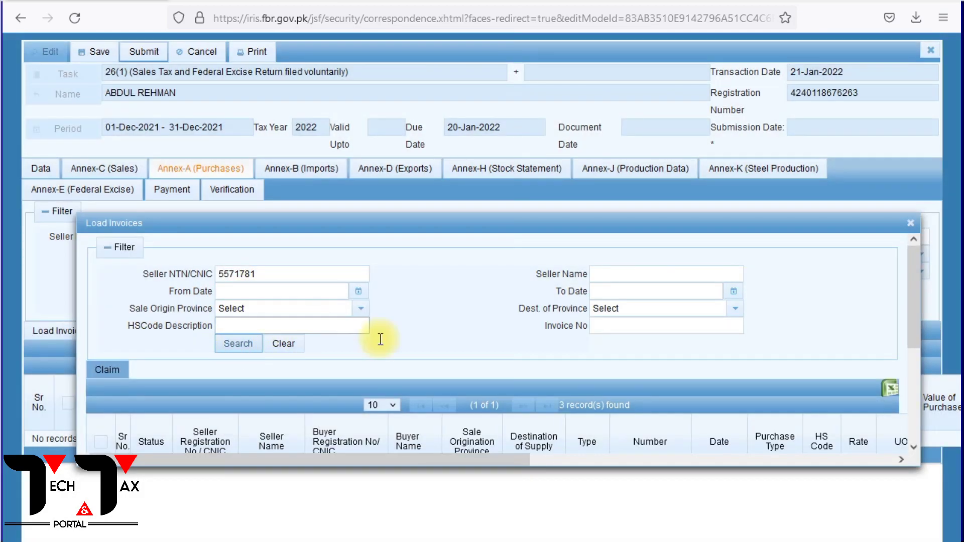
# Review the found purchase invoices, select all of them and claim them into Annex-A.
pyautogui.scroll(-4, 313, 326)
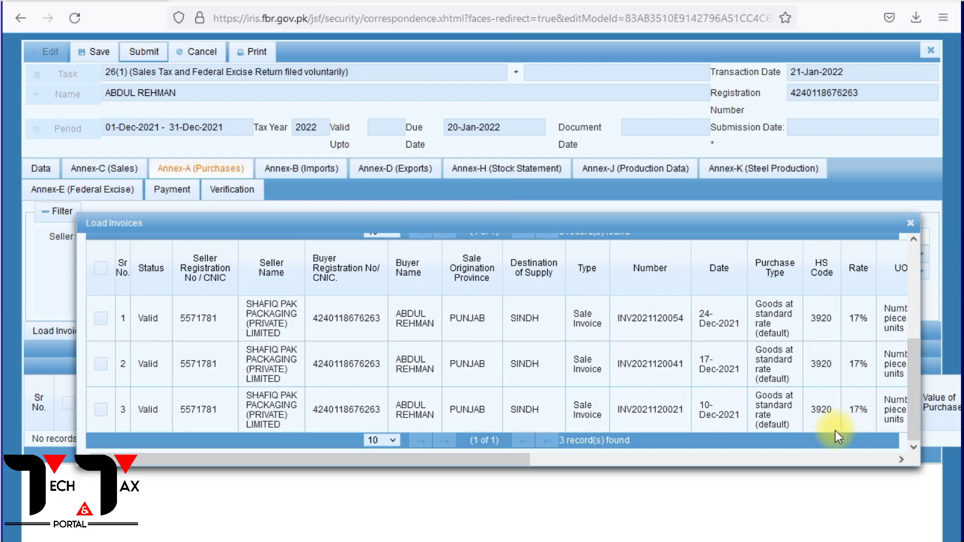
pyautogui.moveTo(448, 462); pyautogui.dragTo(211, 454)
pyautogui.click(102, 269)
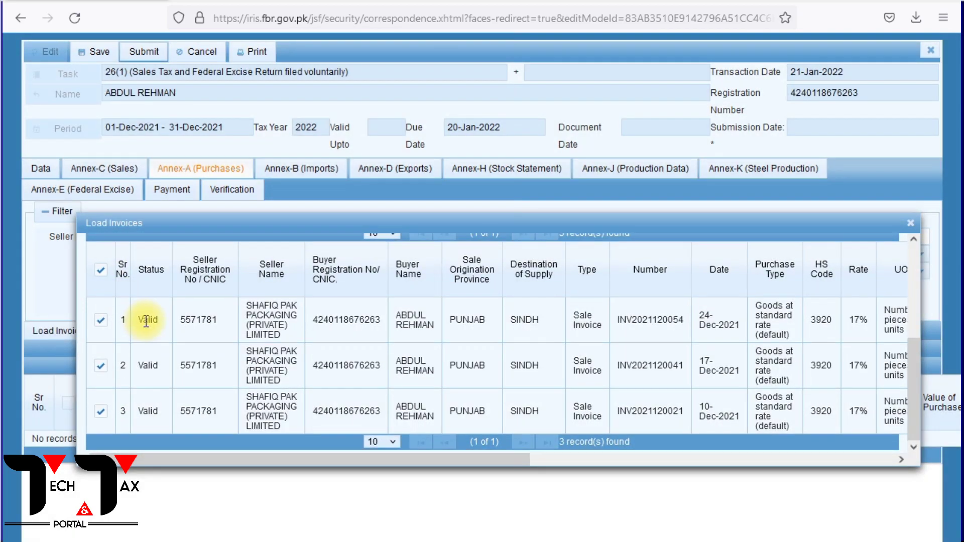
pyautogui.scroll(3, 133, 322)
pyautogui.click(97, 374)
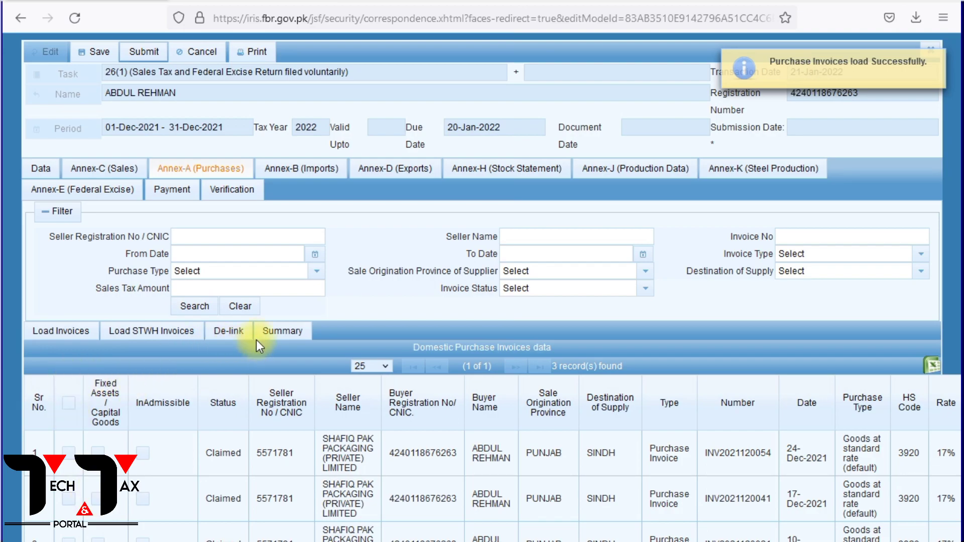
# Calculate the Sale Tax Credit figures in the Data section and check the domestic purchases and input for the month.
pyautogui.click(54, 169)
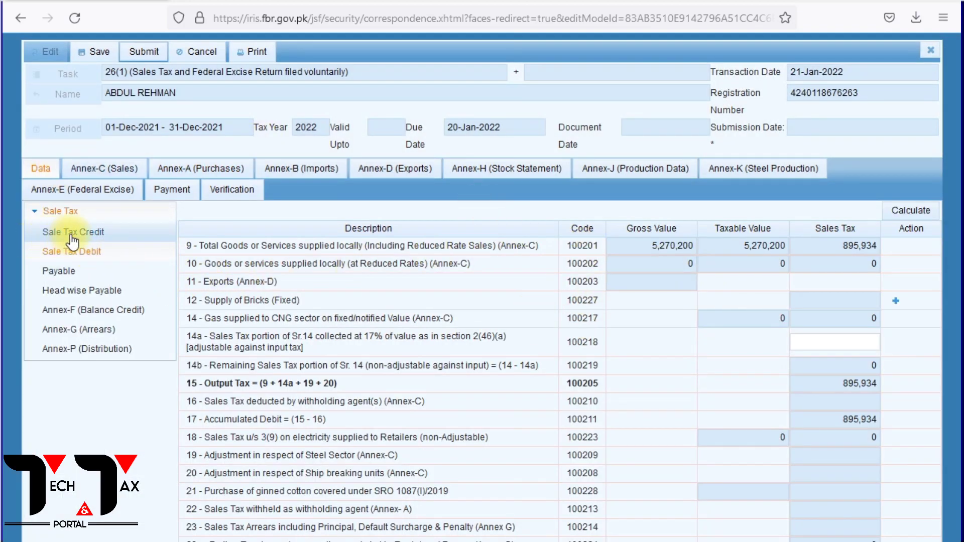
pyautogui.click(90, 236)
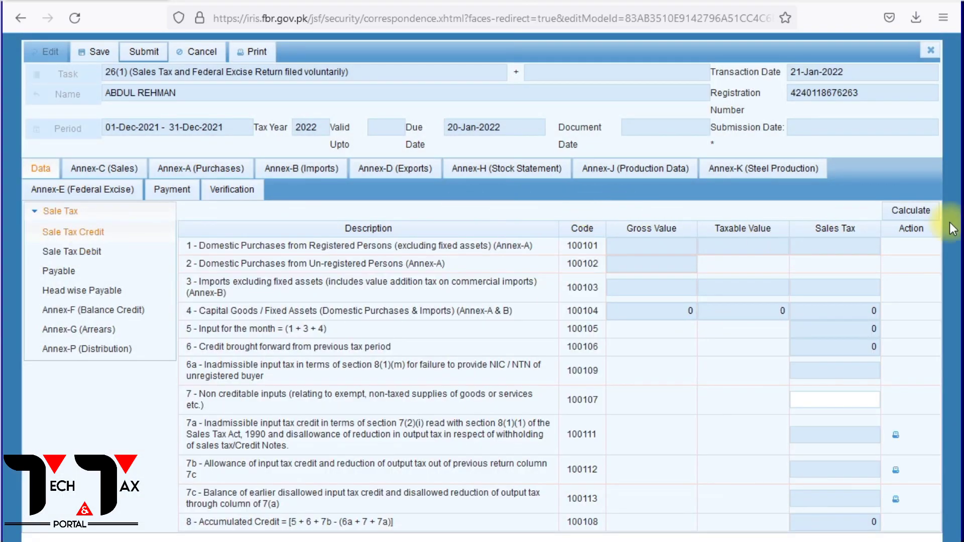
pyautogui.click(937, 211)
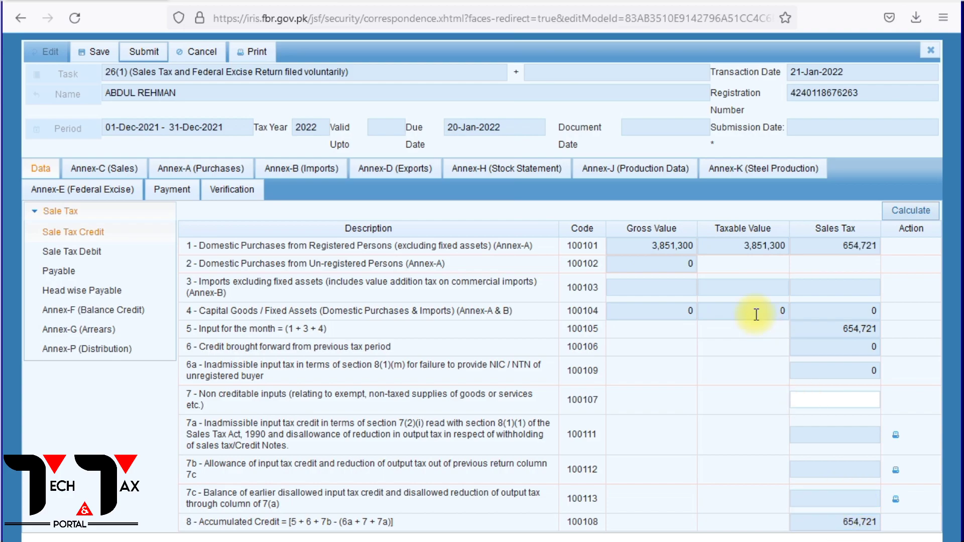
pyautogui.moveTo(651, 246); pyautogui.dragTo(788, 247)
pyautogui.moveTo(207, 330); pyautogui.dragTo(538, 322)
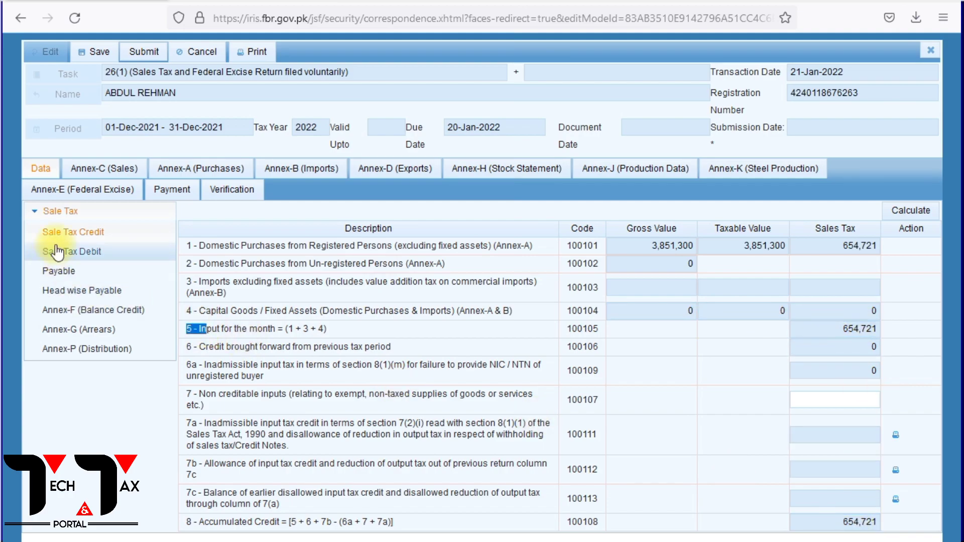
# Check the Sale Tax Debit output tax, then recalculate the Payable figures of the return.
pyautogui.click(76, 254)
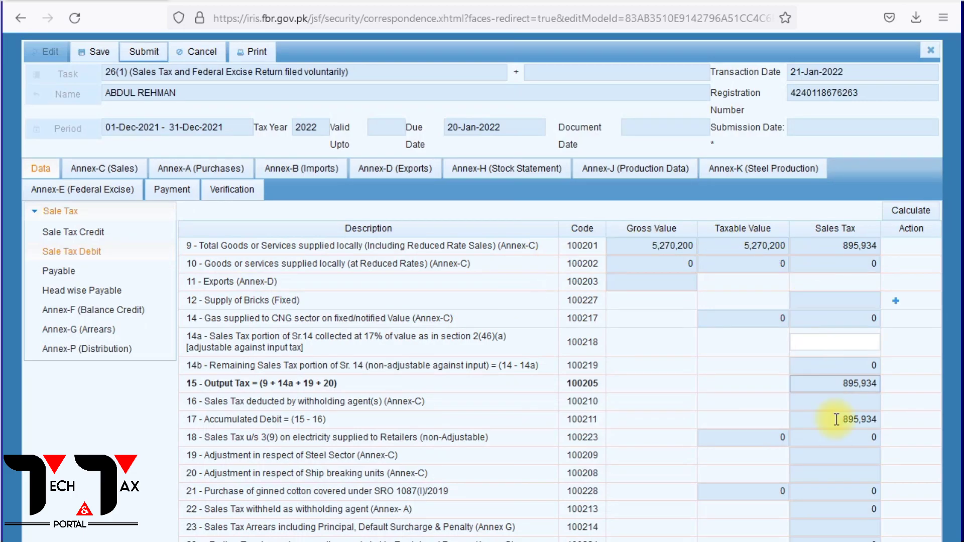
pyautogui.click(50, 271)
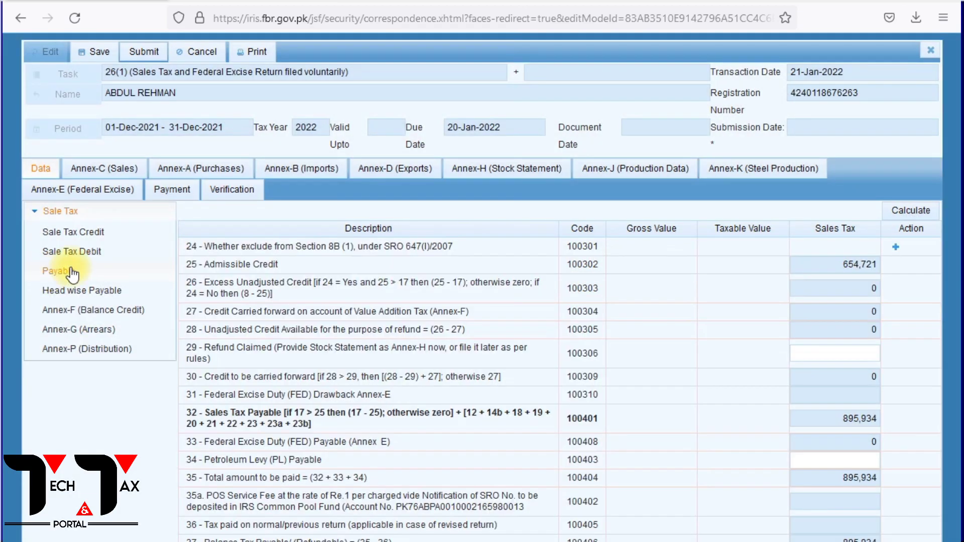
pyautogui.click(846, 269)
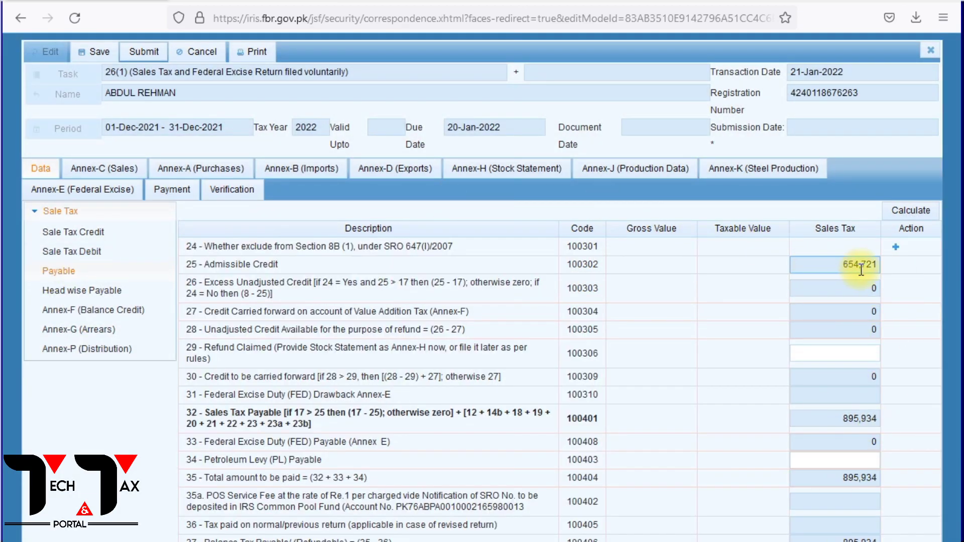
pyautogui.click(849, 435)
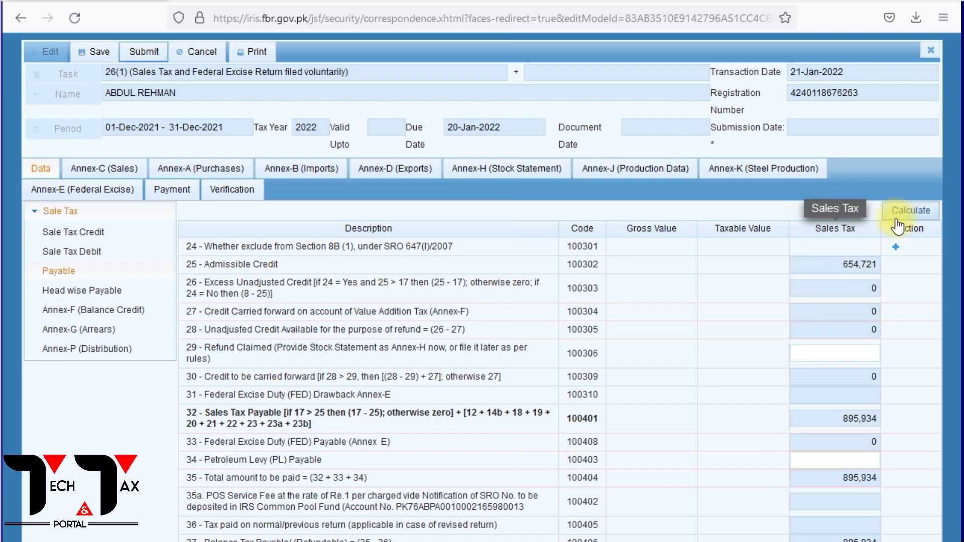
pyautogui.click(911, 211)
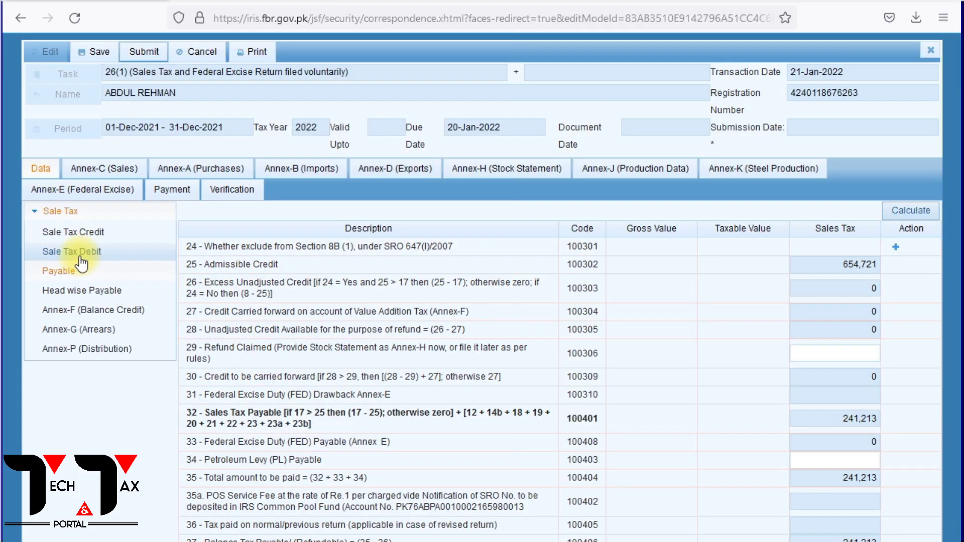
# Submit Annex-C (Sales) of the return and reopen the Payable figures in the Data section.
pyautogui.click(80, 256)
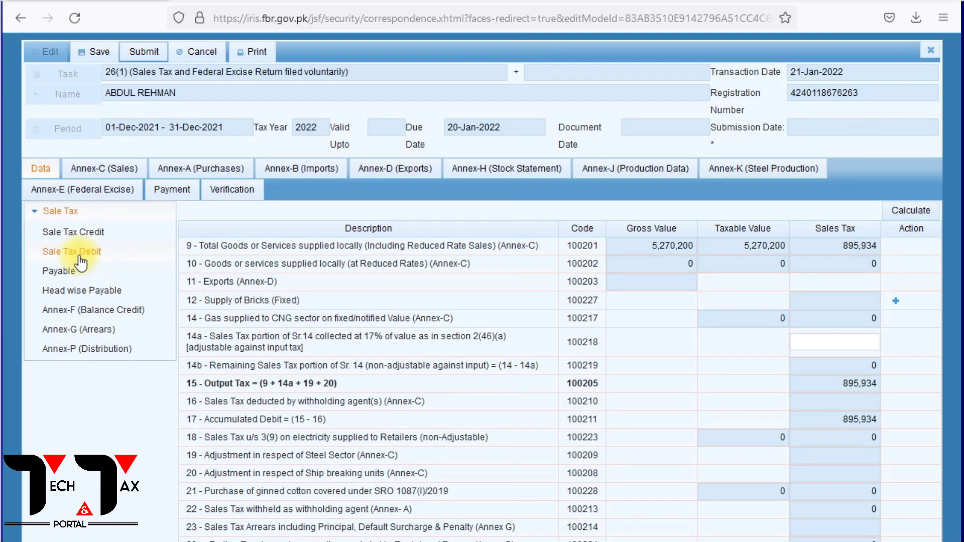
pyautogui.click(125, 170)
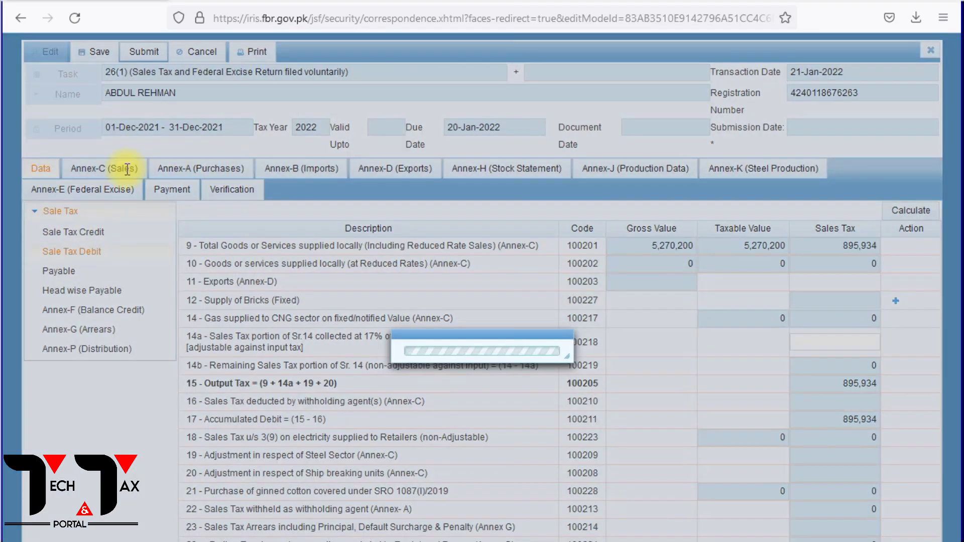
pyautogui.click(123, 334)
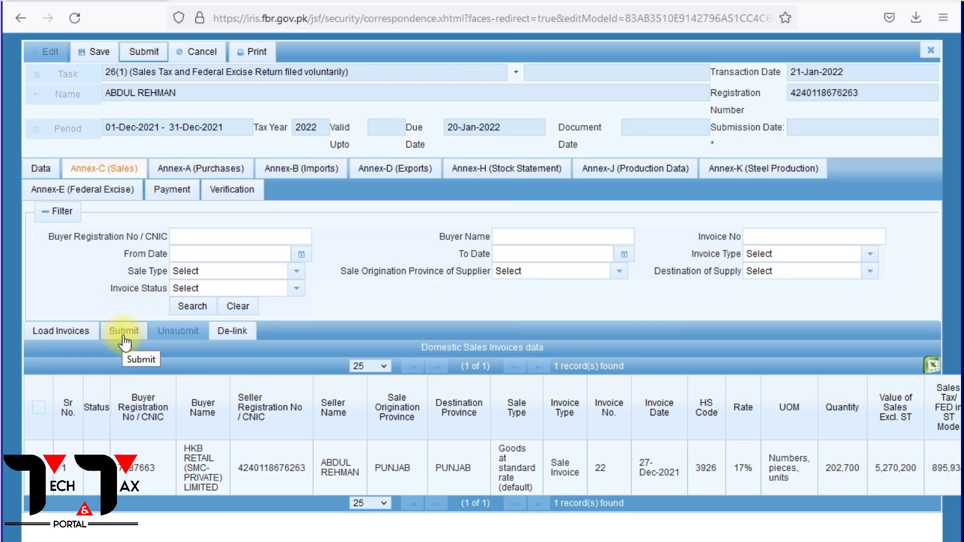
pyautogui.click(124, 338)
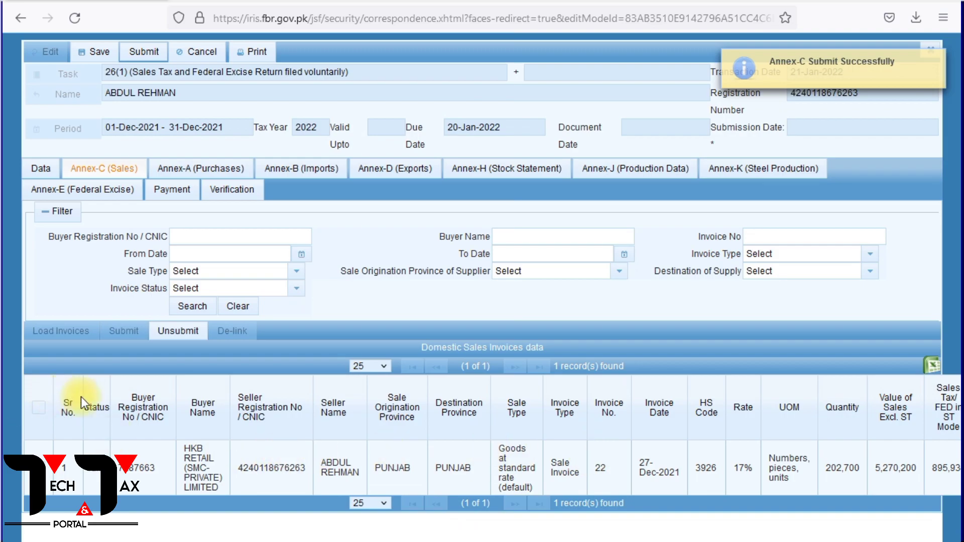
pyautogui.click(46, 170)
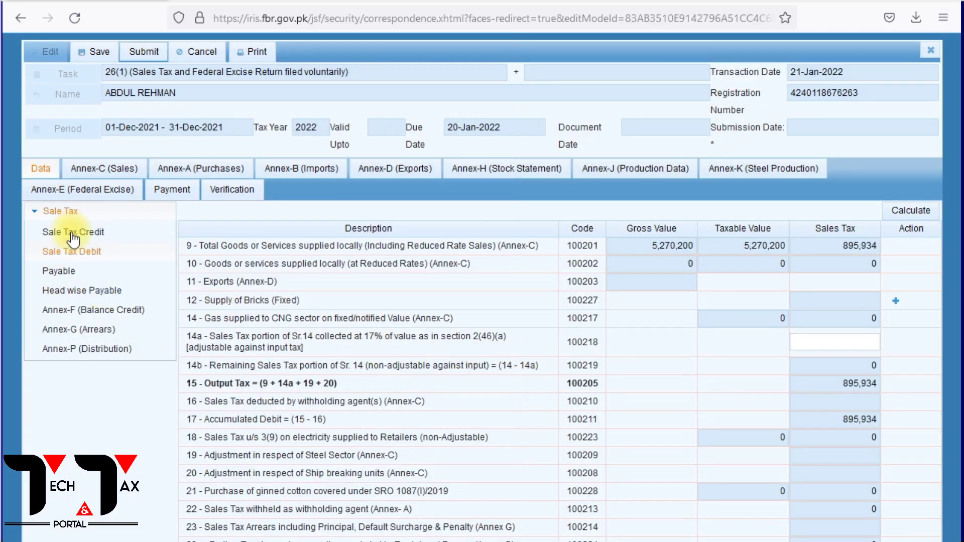
pyautogui.click(54, 271)
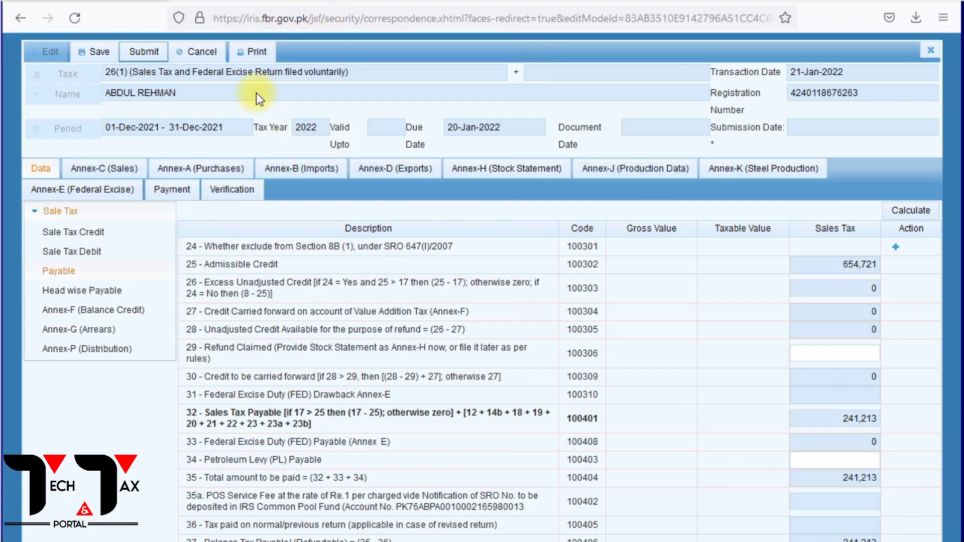
# Open Payment of Sales Tax from the National Sales Tax Return page on fbr.gov.pk and log in with the taxpayer's saved login.
pyautogui.click(189, 0)
pyautogui.click(37, 47)
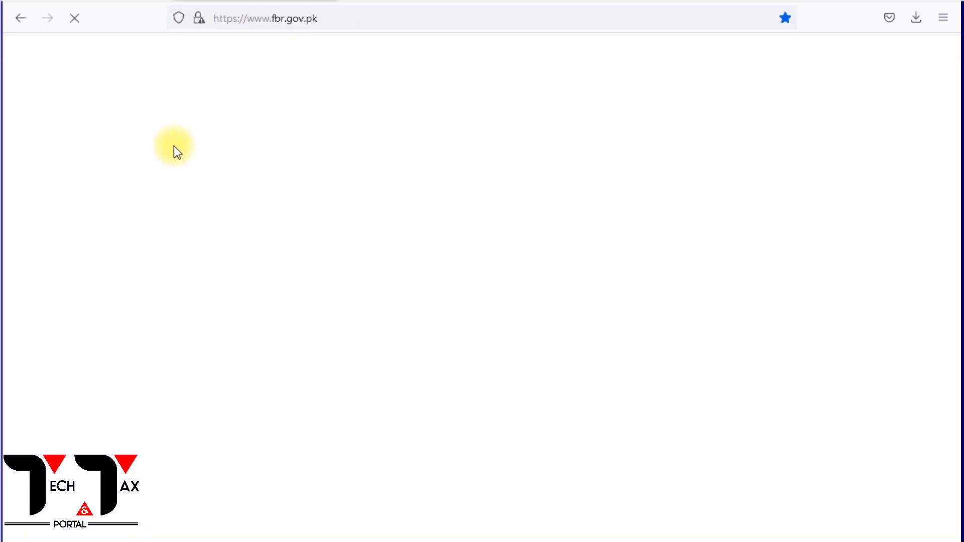
pyautogui.scroll(-6, 230, 366)
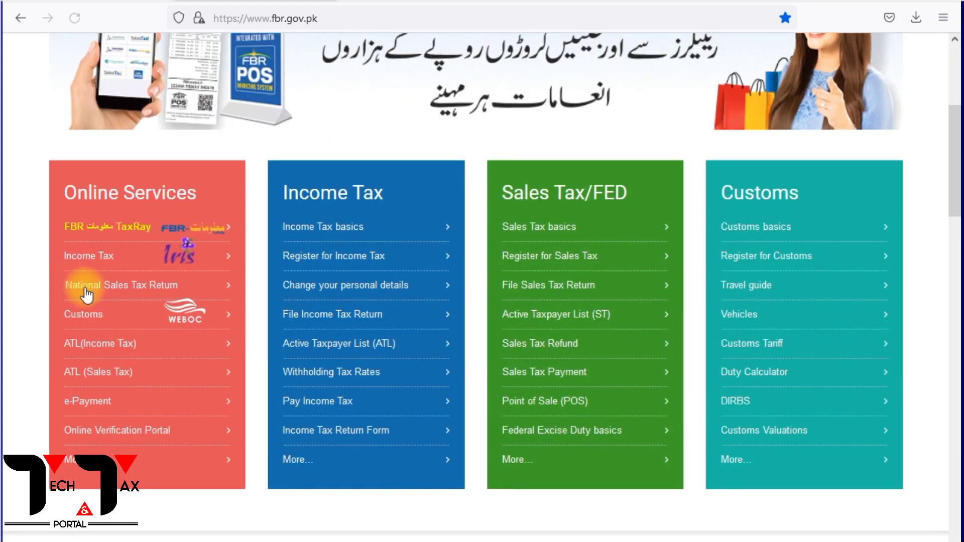
pyautogui.click(119, 291)
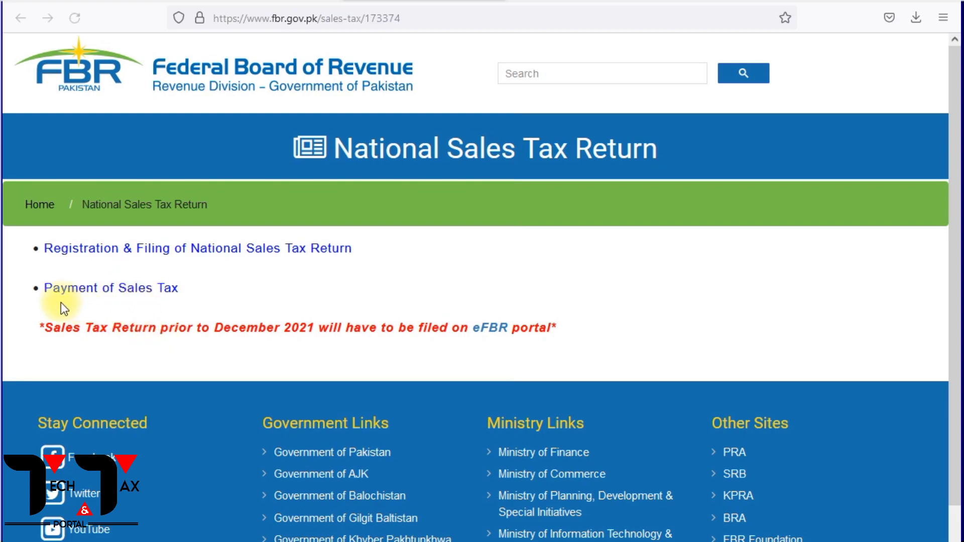
pyautogui.click(113, 288)
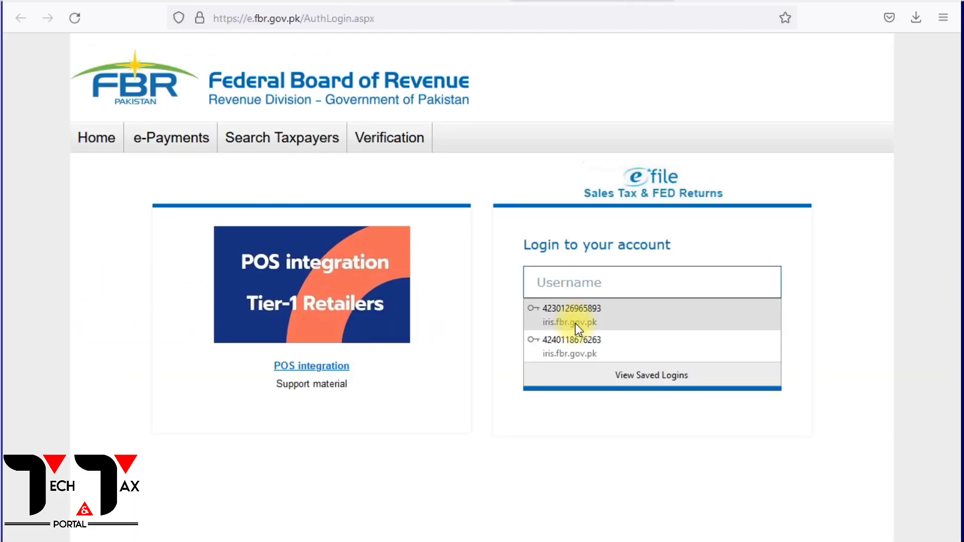
pyautogui.click(583, 345)
pyautogui.click(626, 379)
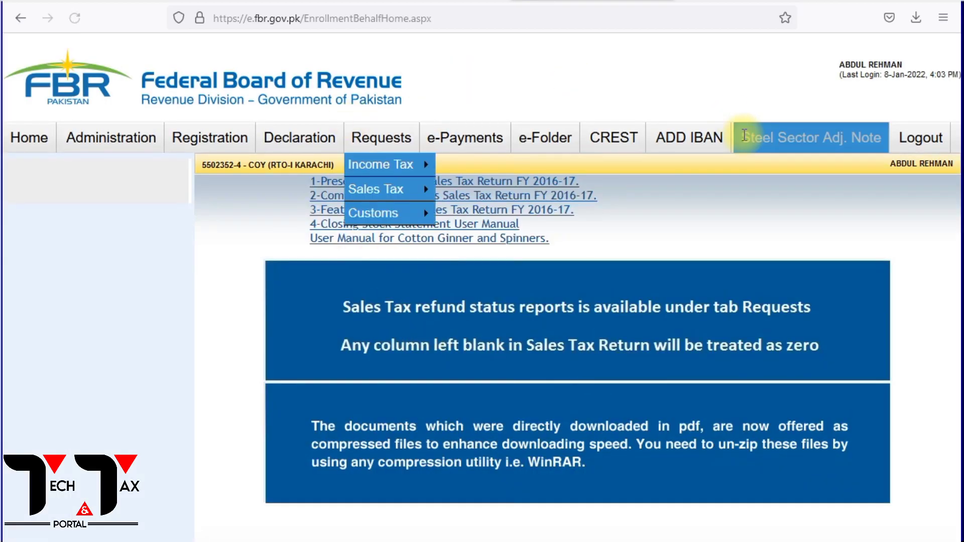
# Start a new Sales Tax payment slip for payment year 2022 and payment month Dec, 2021.
pyautogui.moveTo(469, 137)
pyautogui.moveTo(502, 237)
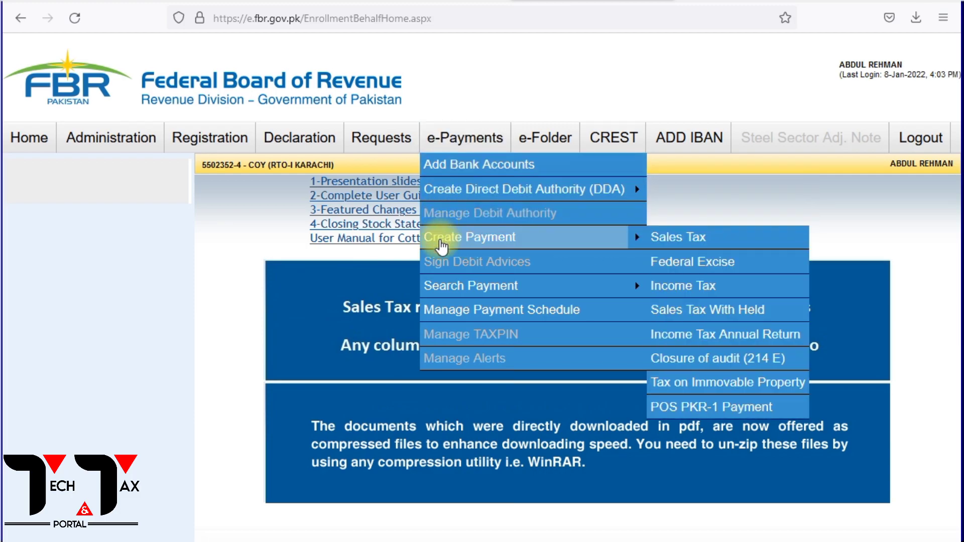
pyautogui.click(690, 233)
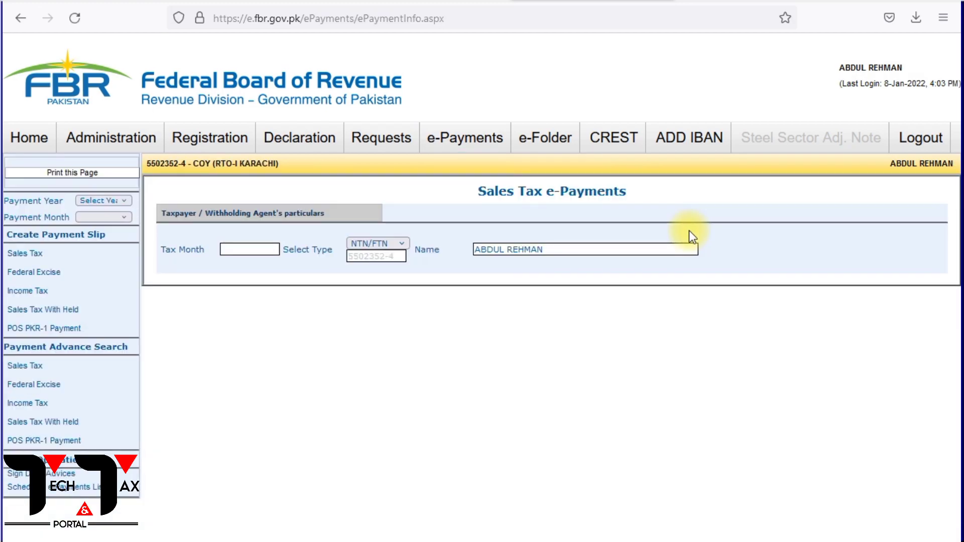
pyautogui.click(89, 201)
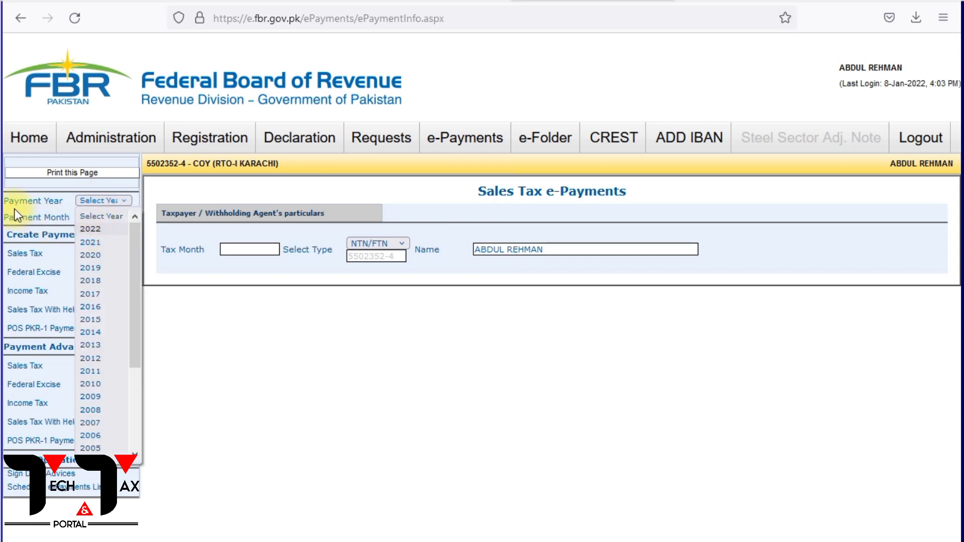
pyautogui.click(91, 228)
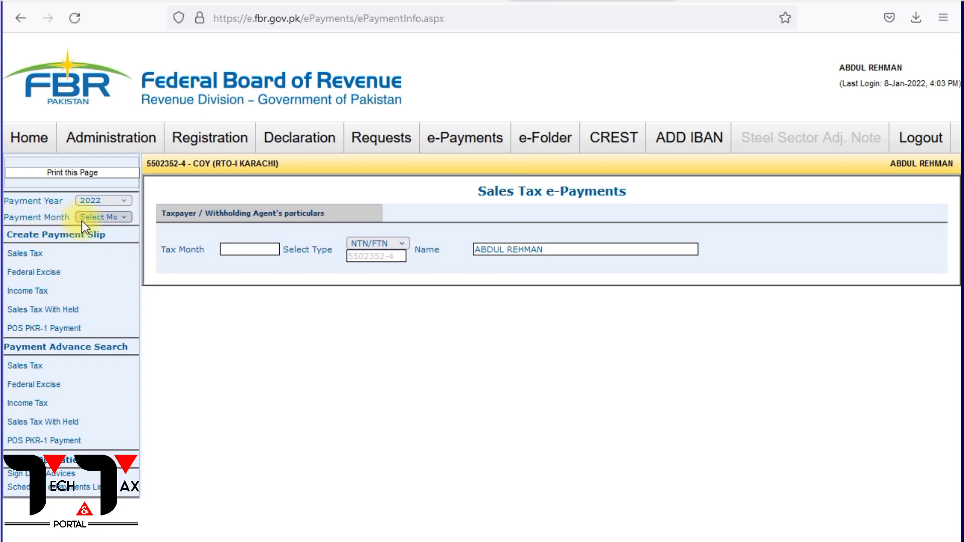
pyautogui.click(95, 219)
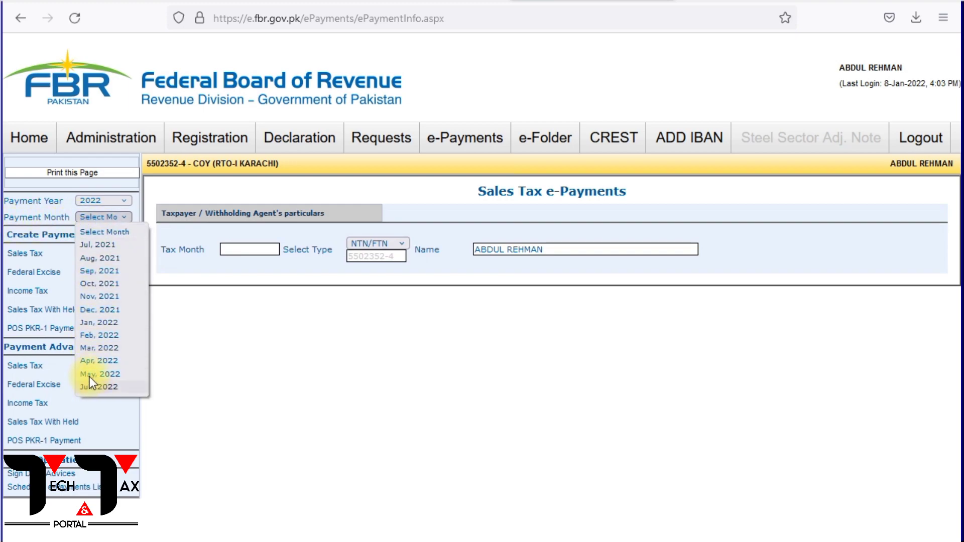
pyautogui.click(89, 309)
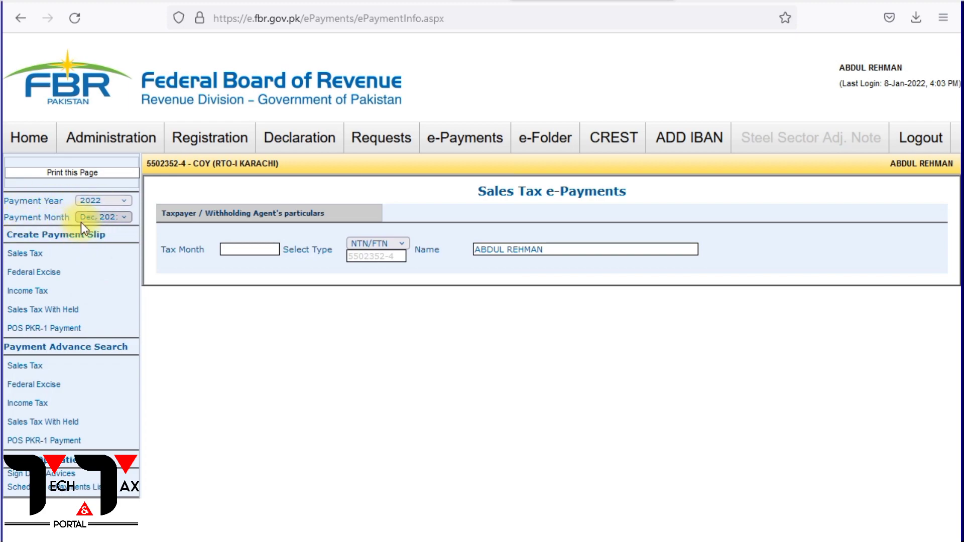
pyautogui.click(29, 254)
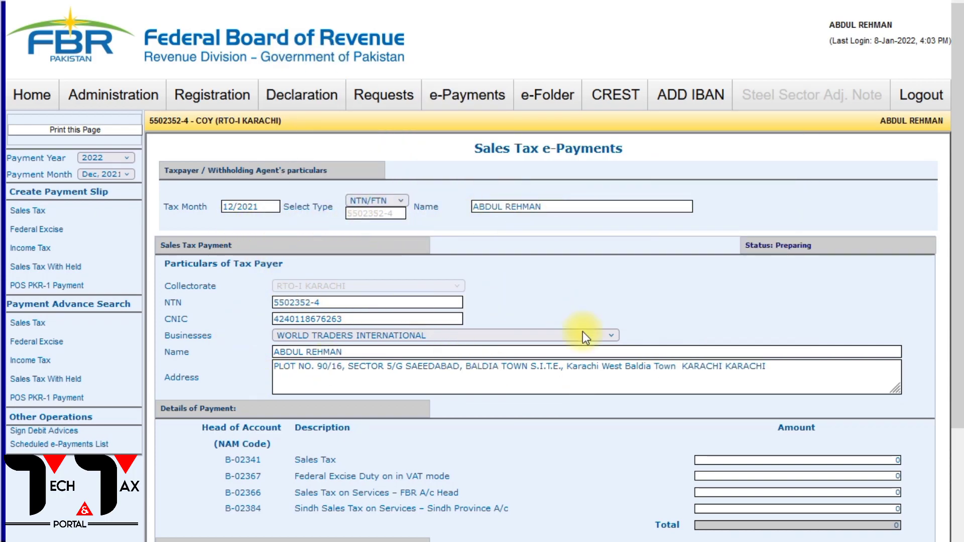
# Copy the balance tax payable from the IRIS return and enter 241,213 as the Sales Tax (B-02341) amount.
pyautogui.scroll(-2, 457, 399)
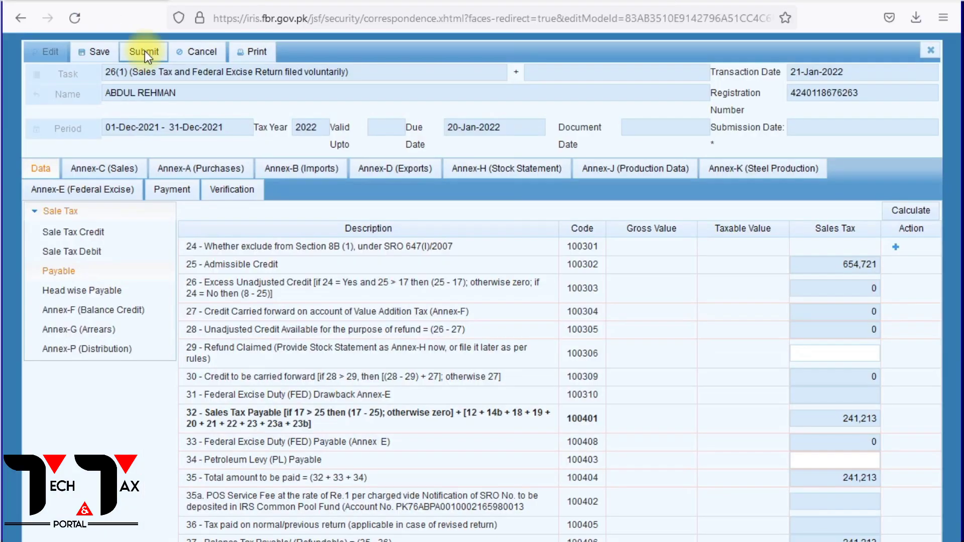
pyautogui.moveTo(839, 541); pyautogui.dragTo(897, 541)
pyautogui.hotkey('ctrl', 'c')
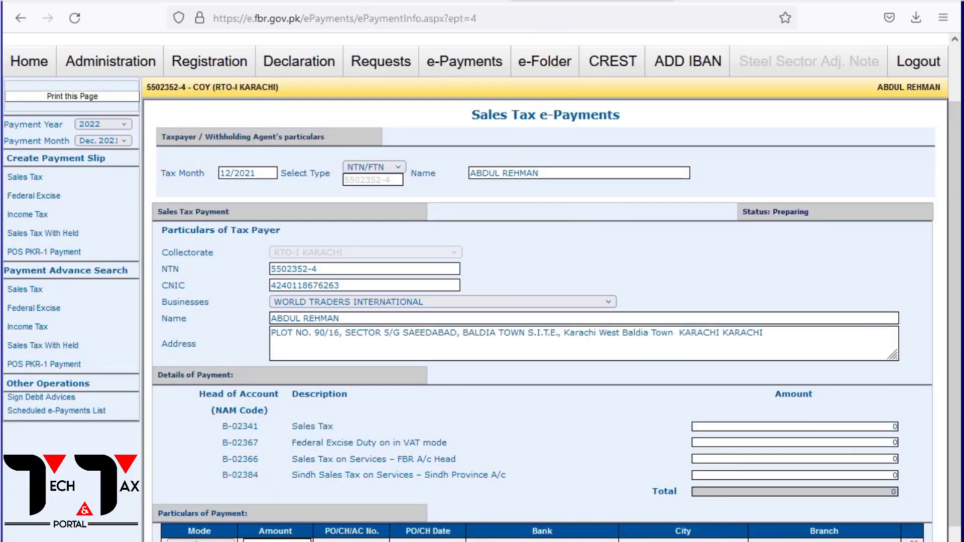
pyautogui.click(895, 427)
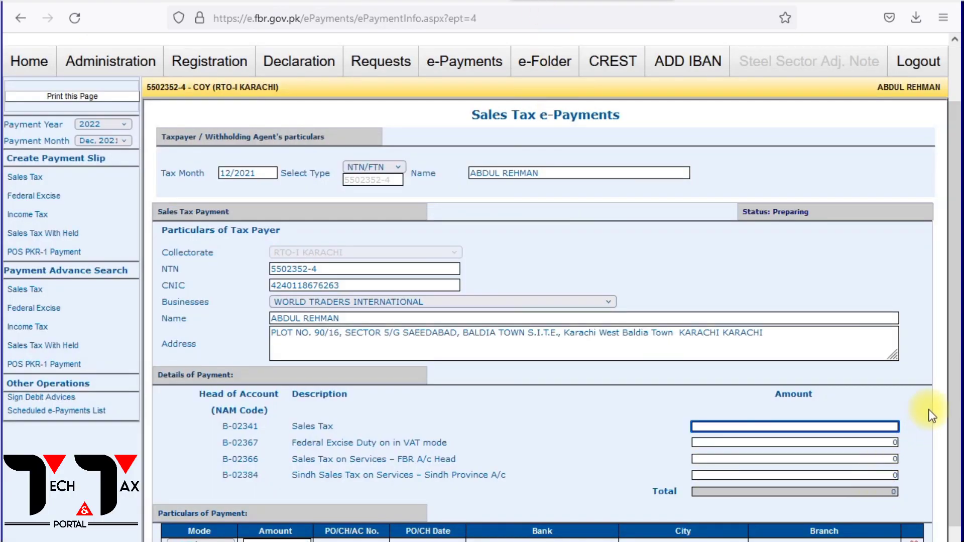
pyautogui.hotkey('ctrl', 'v')
pyautogui.click(637, 447)
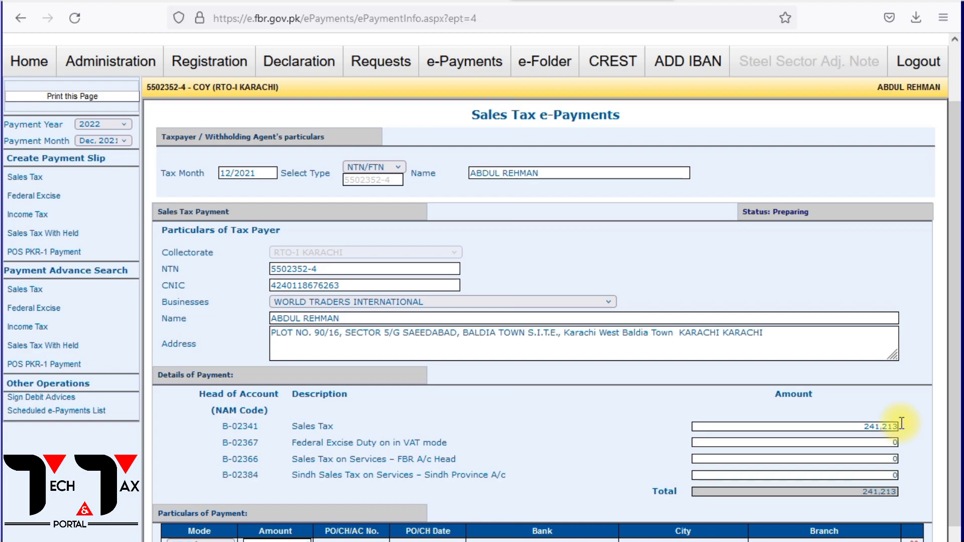
# Set the payment mode to ADC (e-payment) with an amount of 241,213 in the particulars of payment.
pyautogui.scroll(-3, 628, 411)
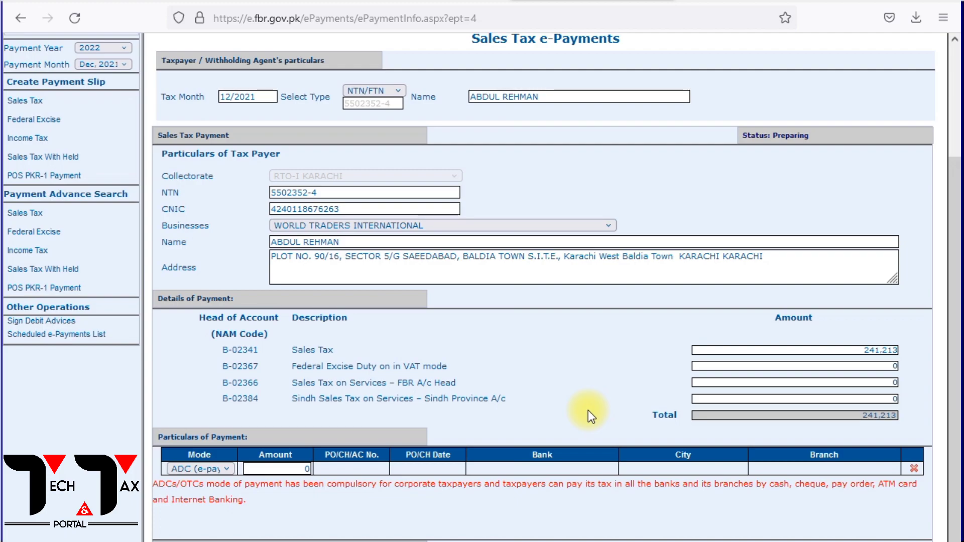
pyautogui.click(201, 468)
pyautogui.scroll(-2, 211, 402)
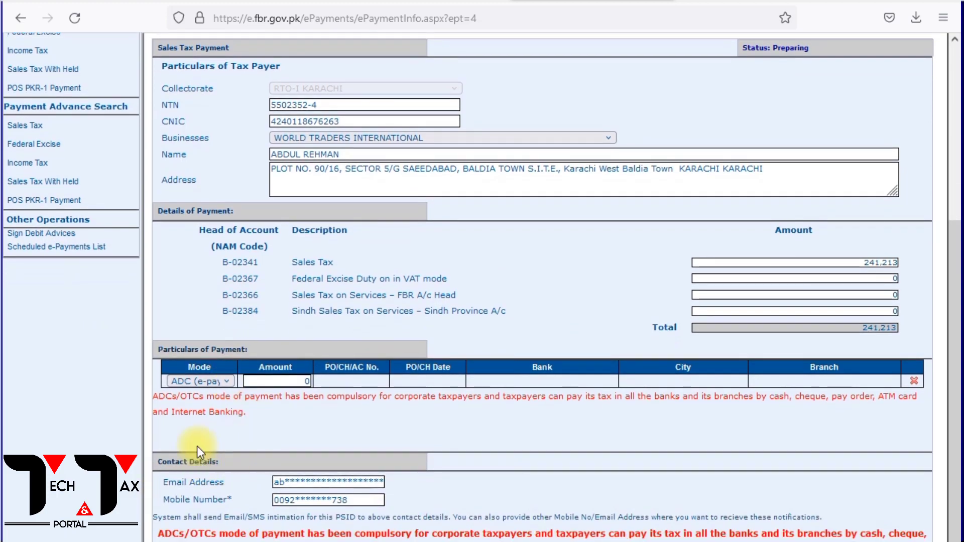
pyautogui.click(186, 382)
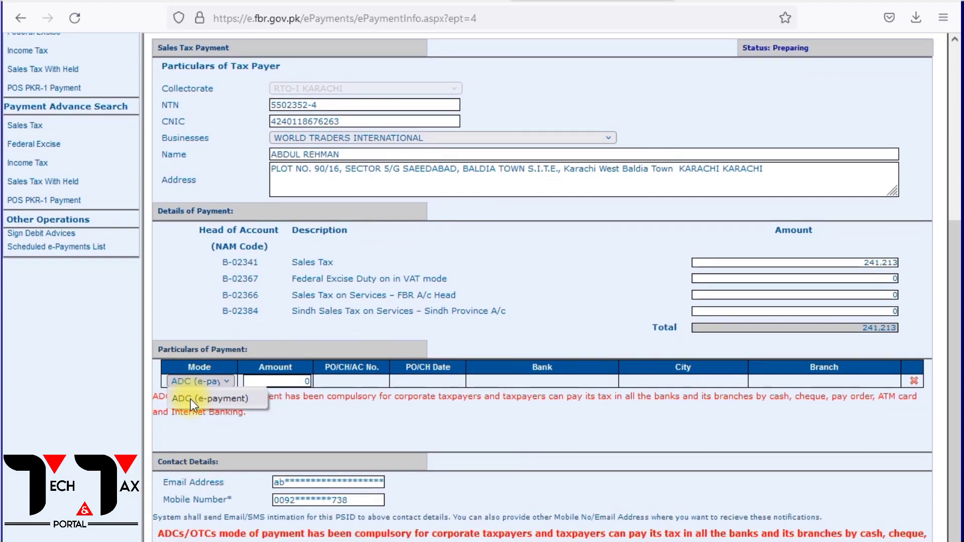
pyautogui.click(190, 399)
pyautogui.click(300, 382)
pyautogui.write('241,213')
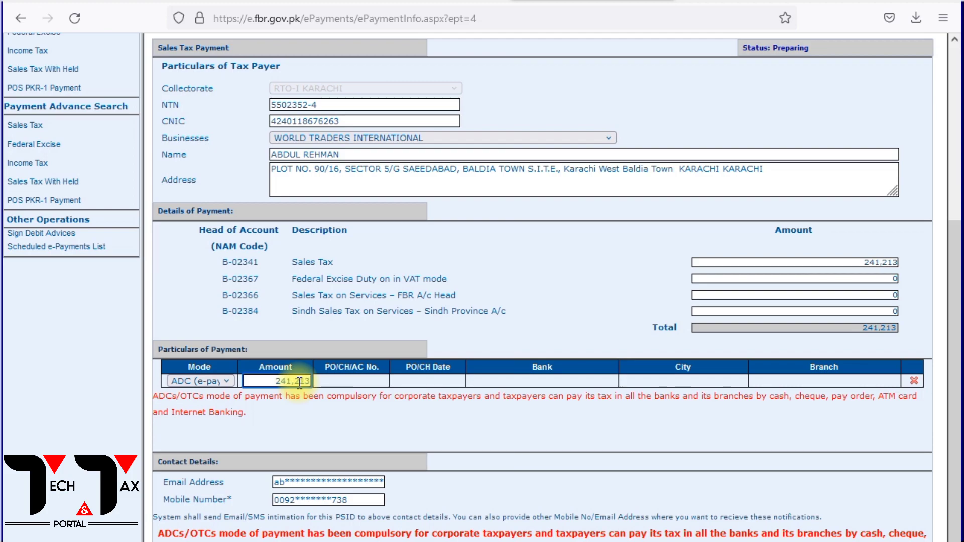
pyautogui.click(366, 432)
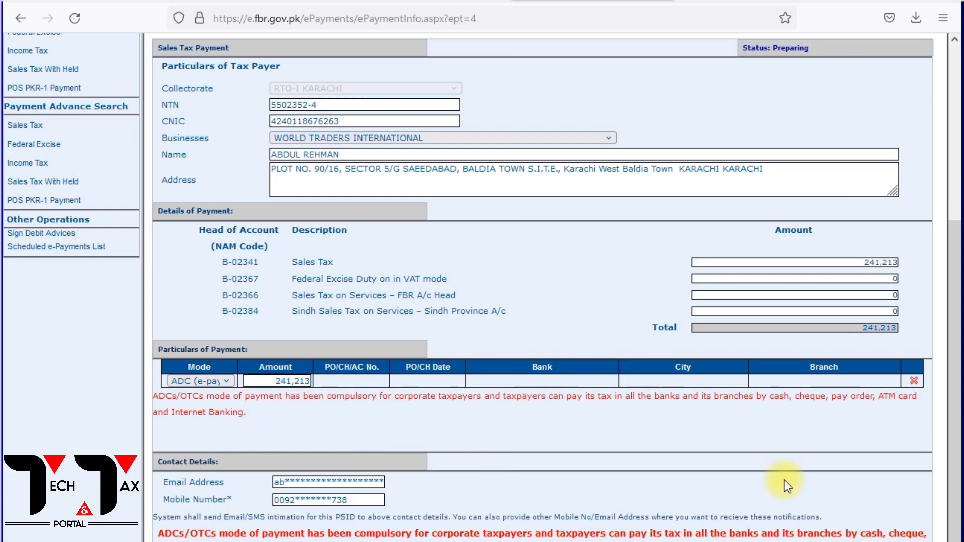
# Check the tax month 12/2021 and the entered amounts, then submit the payment slip for review.
pyautogui.scroll(5, 382, 293)
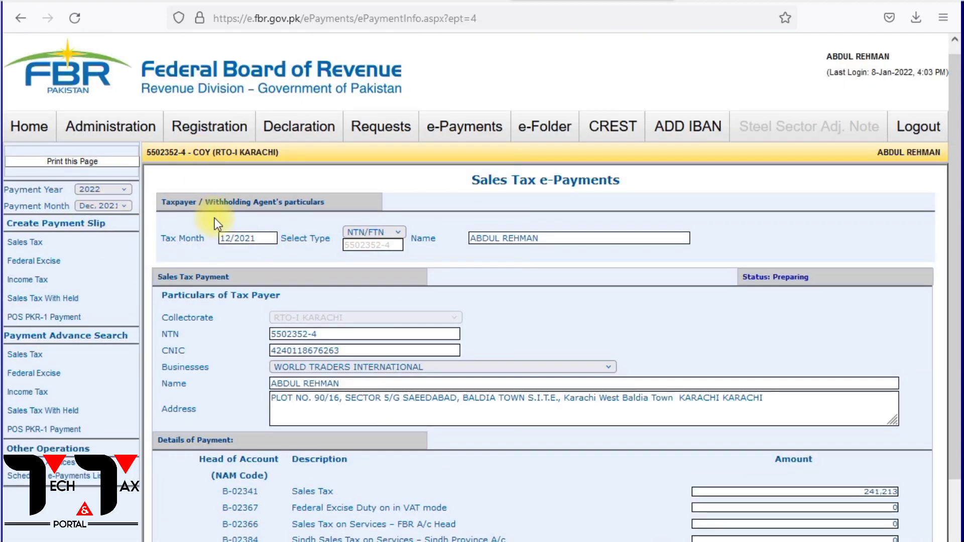
pyautogui.scroll(-6, 341, 251)
pyautogui.click(490, 501)
# Review and confirm the e-payment details, then open the sales tax payment challan PDF with Firefox.
pyautogui.scroll(1, 542, 228)
pyautogui.scroll(4, 542, 228)
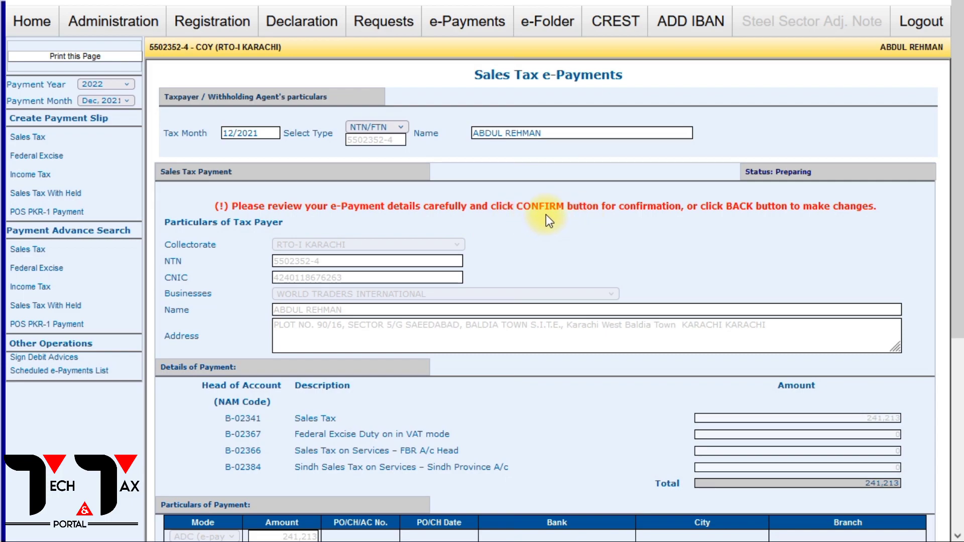
pyautogui.scroll(-3, 820, 221)
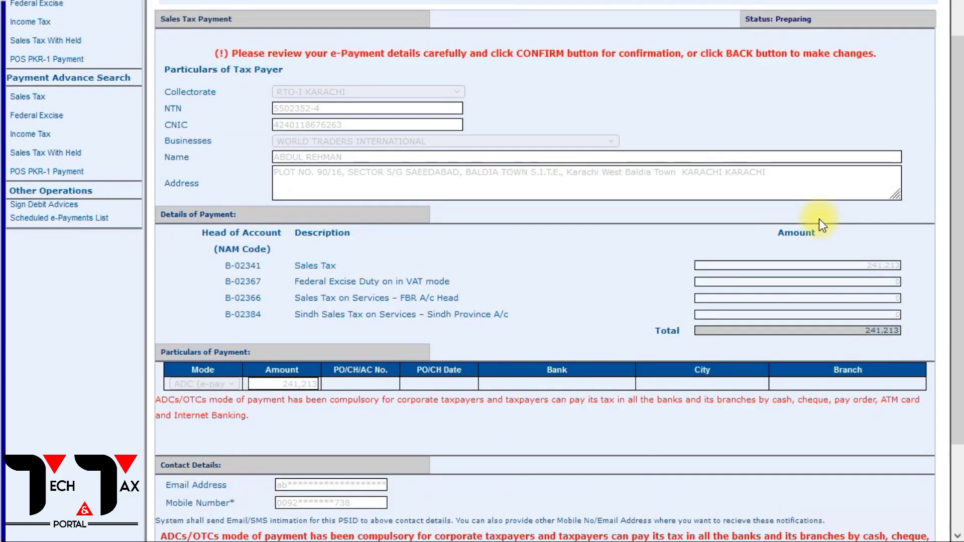
pyautogui.scroll(3, 504, 258)
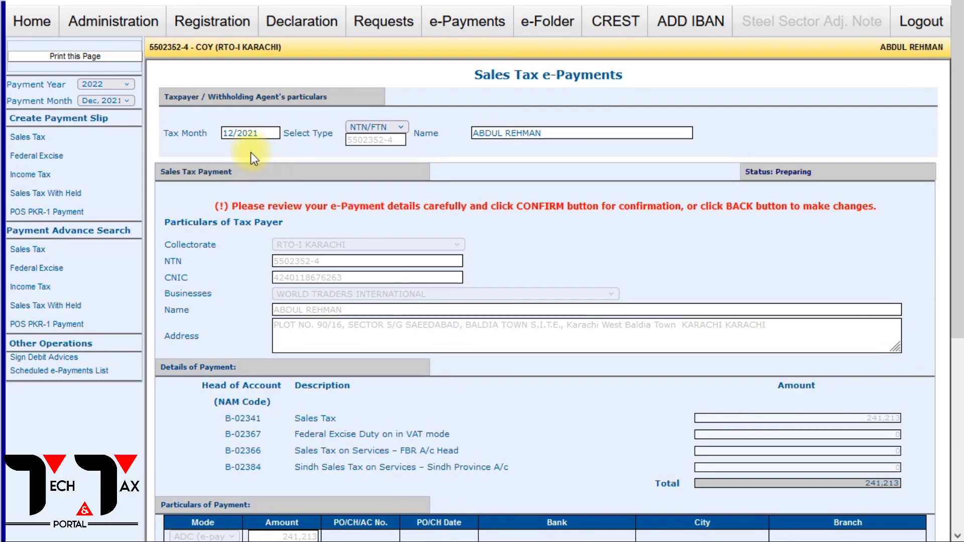
pyautogui.scroll(-5, 294, 161)
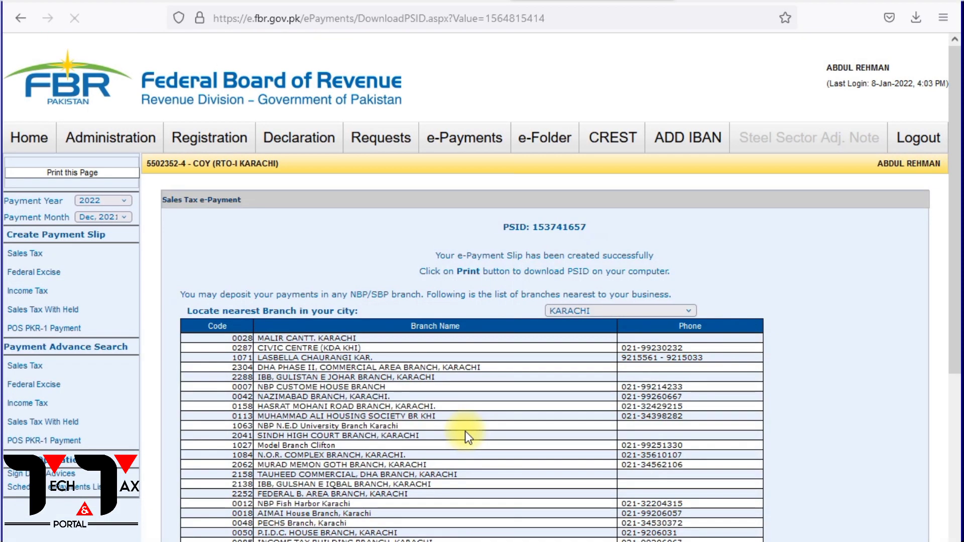
pyautogui.scroll(-10, 474, 415)
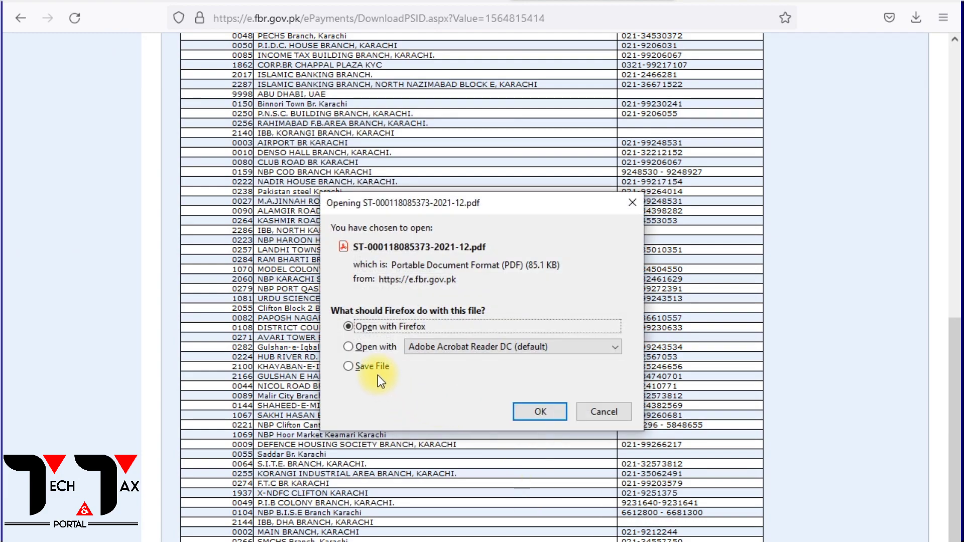
pyautogui.click(521, 417)
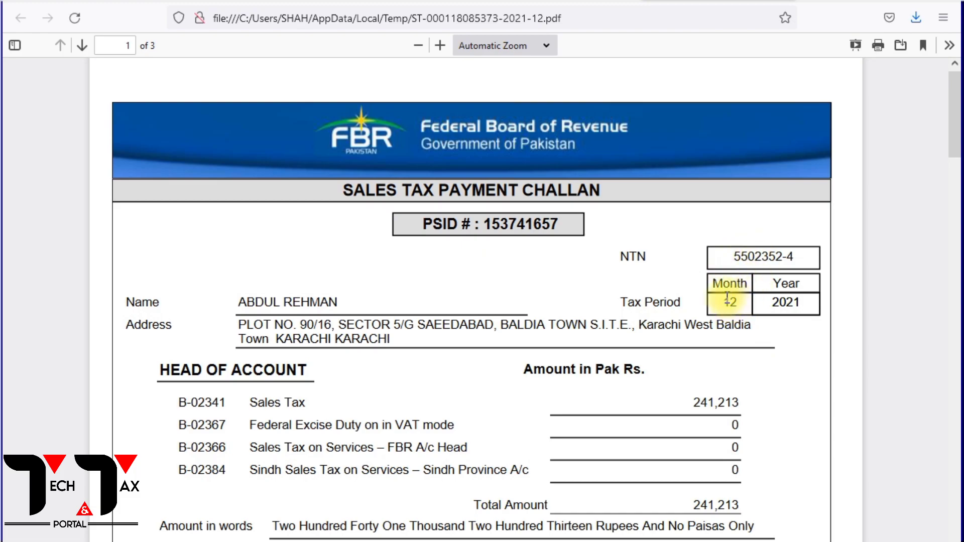
# Check the challan's tax period, head-wise sales tax amount, payment mode and depositor details.
pyautogui.moveTo(714, 287); pyautogui.dragTo(786, 303)
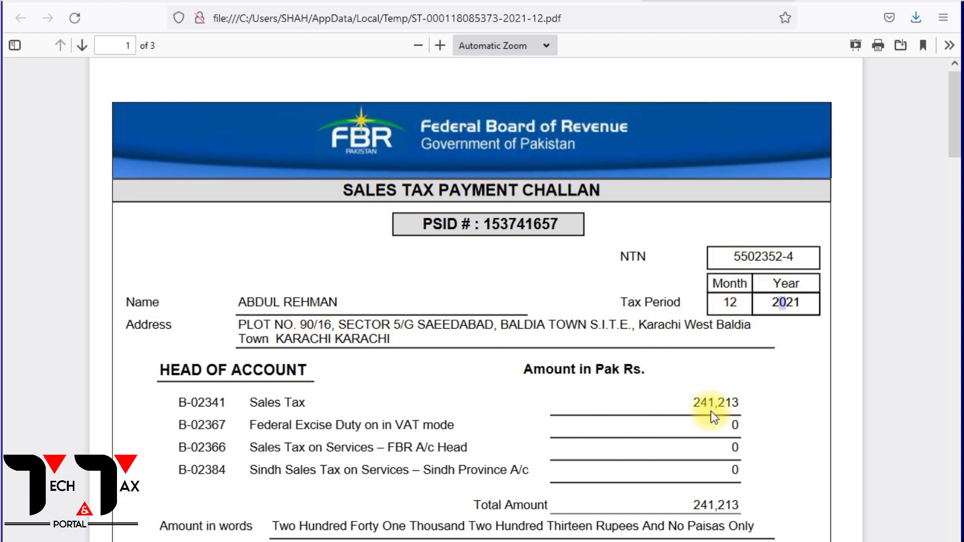
pyautogui.scroll(-4, 731, 411)
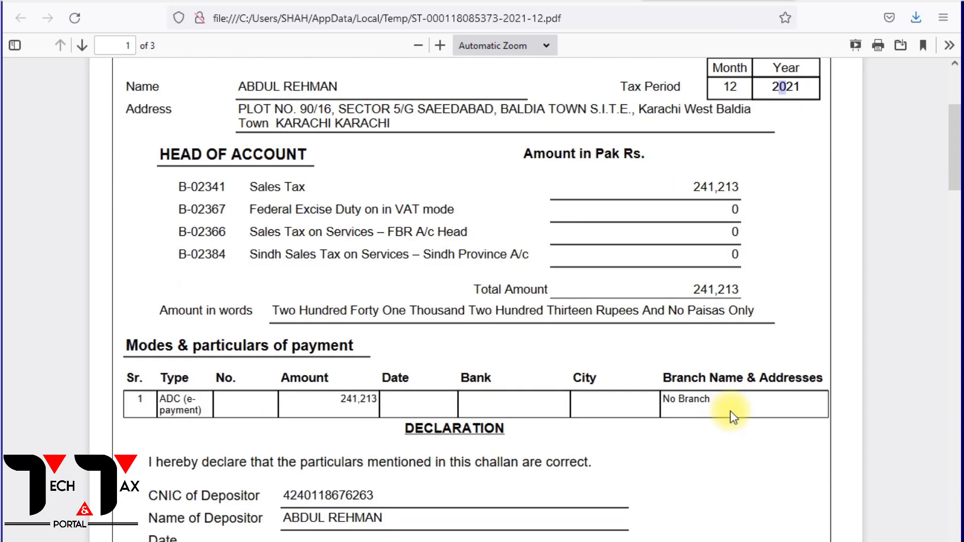
pyautogui.scroll(-7, 730, 411)
pyautogui.scroll(11, 731, 409)
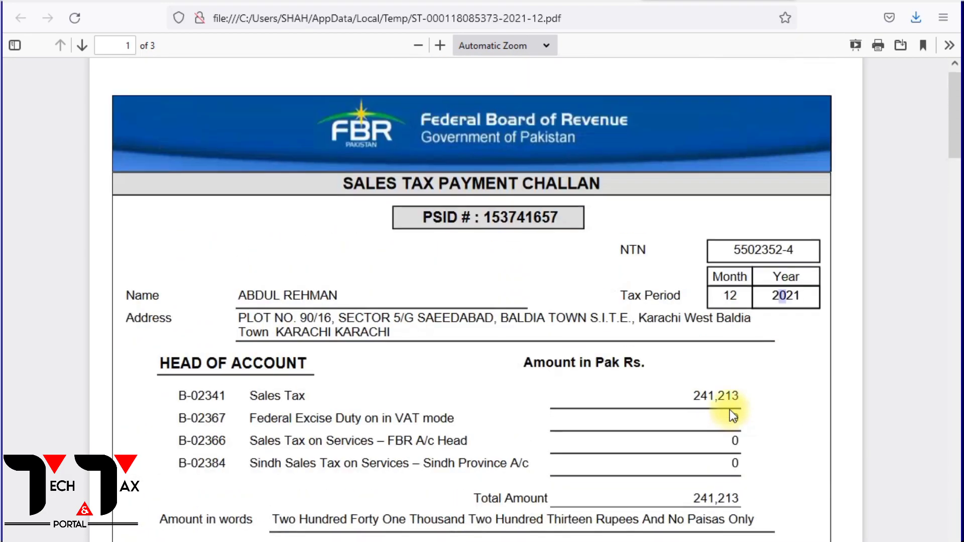
pyautogui.scroll(-1, 731, 410)
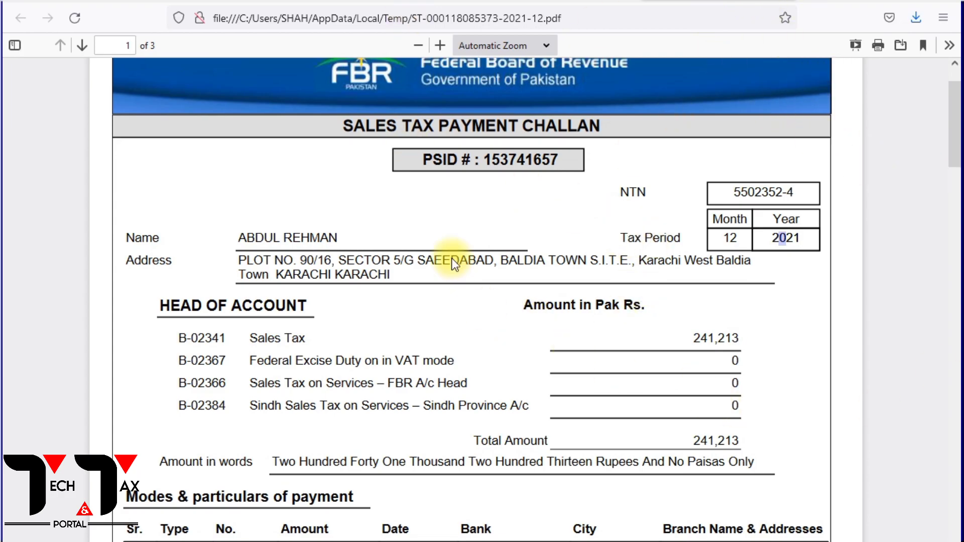
# Return to the IRIS return and add the paid 241213 CPR for B02341 - Sales Tax on Goods to its payments.
pyautogui.click(90, 0)
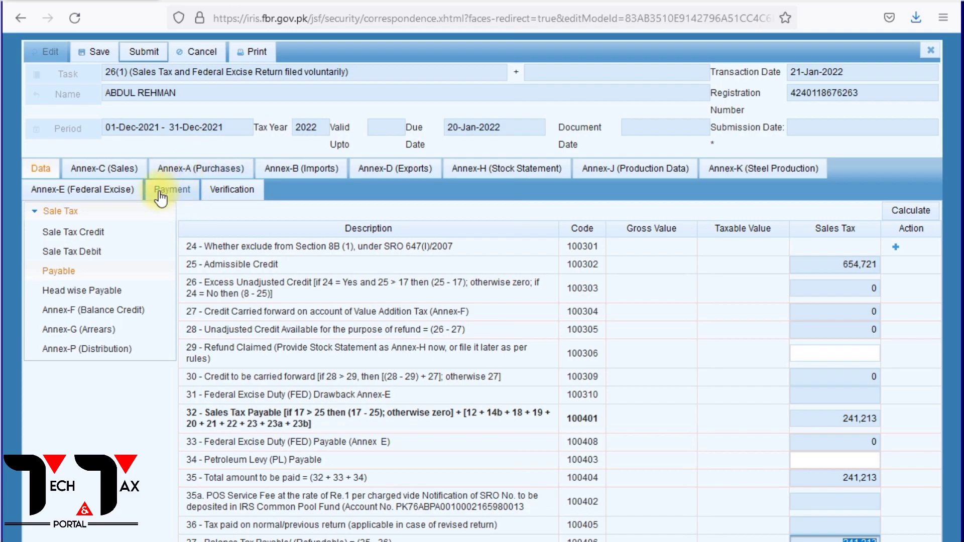
pyautogui.click(181, 191)
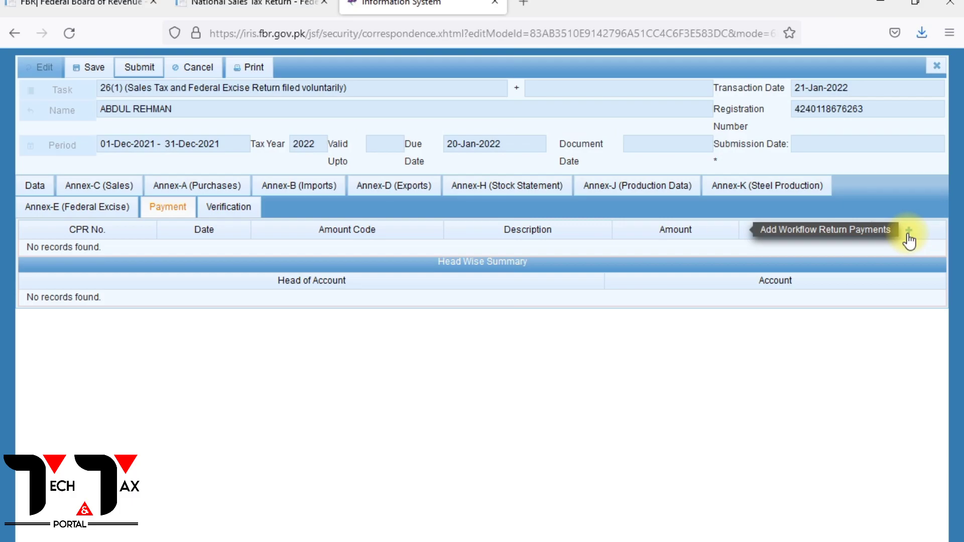
pyautogui.click(909, 231)
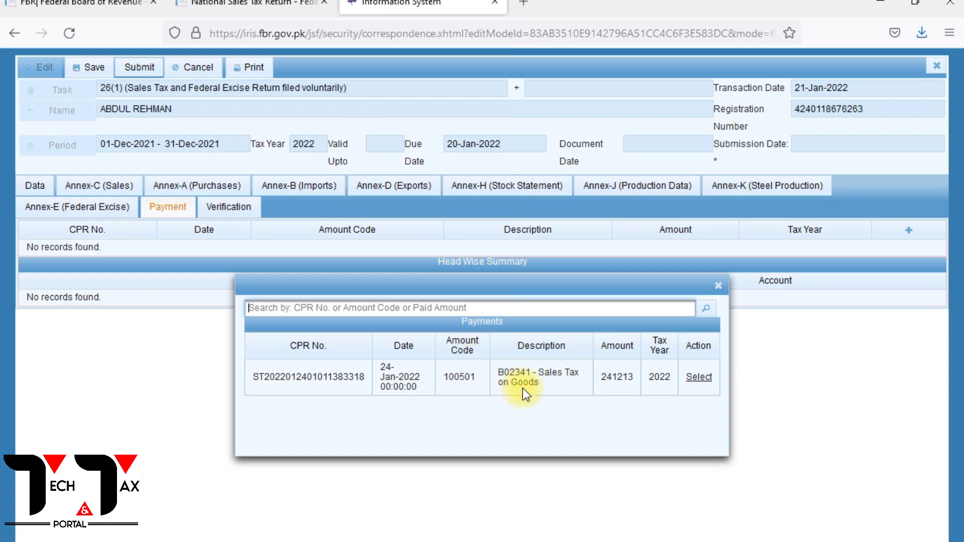
pyautogui.click(698, 379)
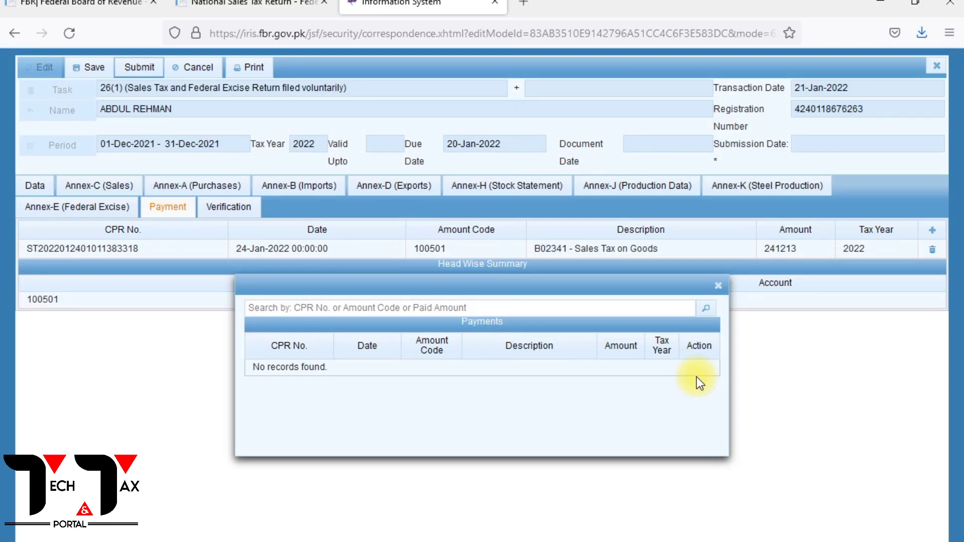
pyautogui.click(718, 285)
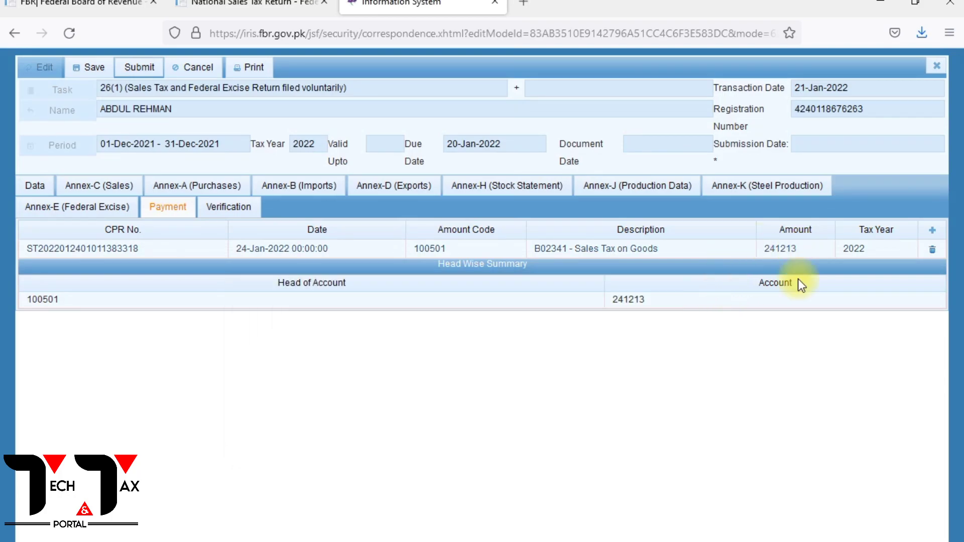
# Review the Payable figures and the Annex-C (Sales) invoice of the return, then go back to the Data section.
pyautogui.click(43, 191)
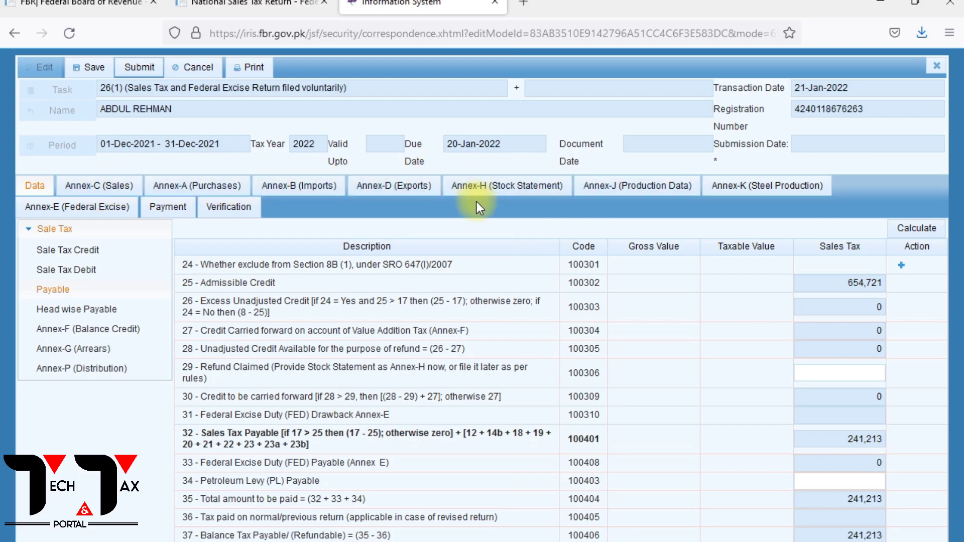
pyautogui.click(107, 189)
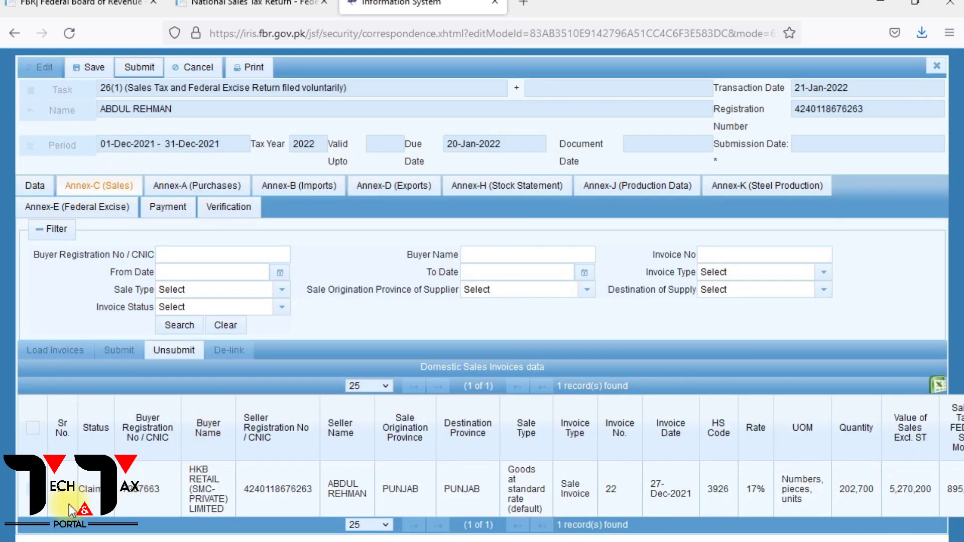
pyautogui.click(38, 188)
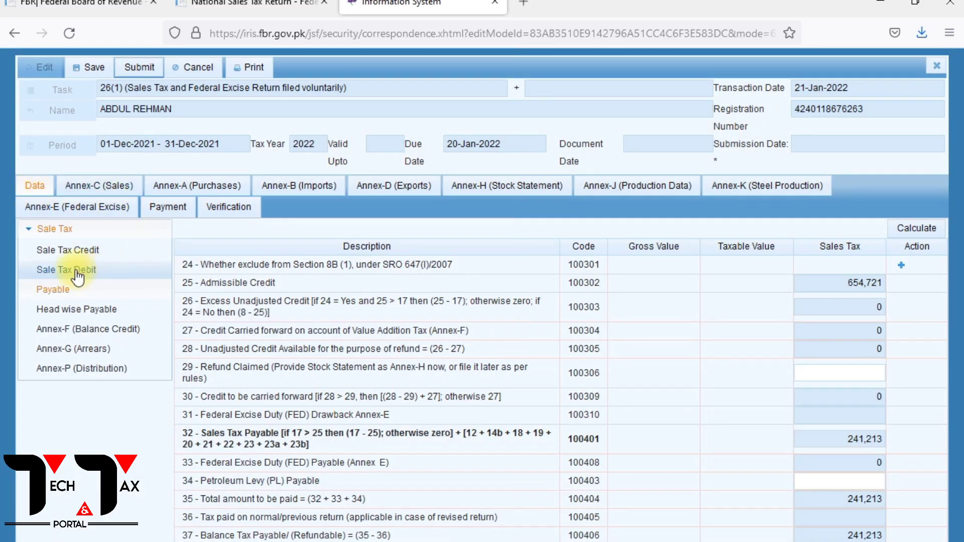
# Review the return's Sale Tax Credit figures, Annex-A (Purchases), Annex-C (Sales) and Annex-J (Production Data).
pyautogui.click(70, 254)
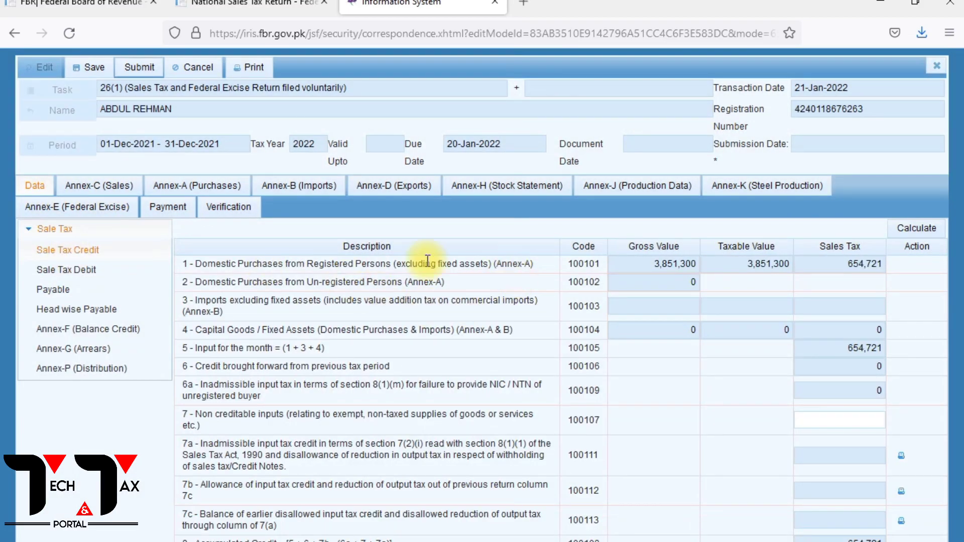
pyautogui.click(203, 186)
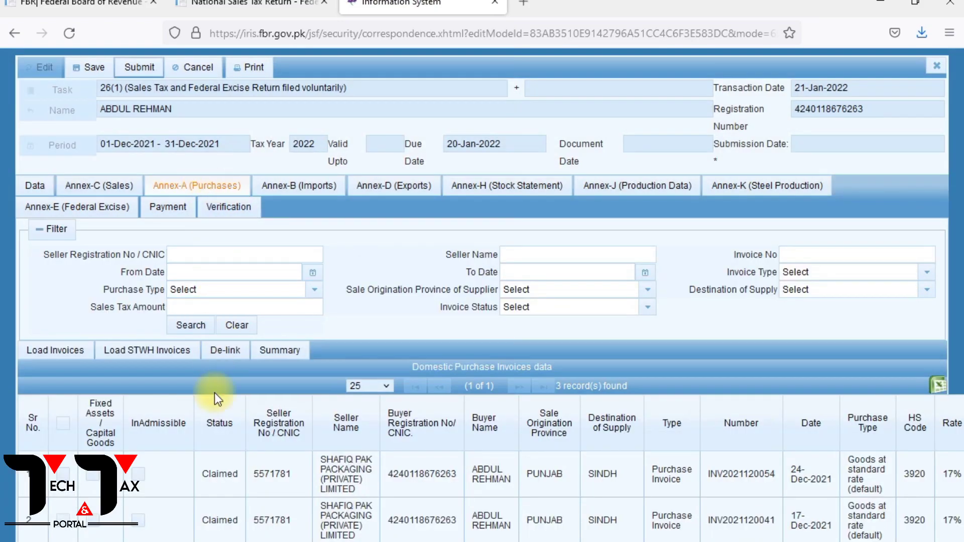
pyautogui.click(89, 189)
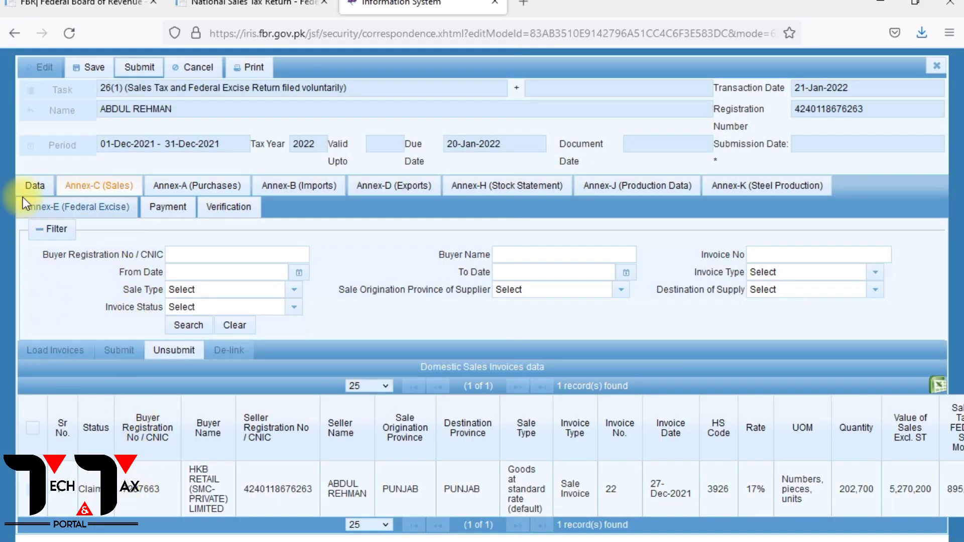
pyautogui.click(631, 187)
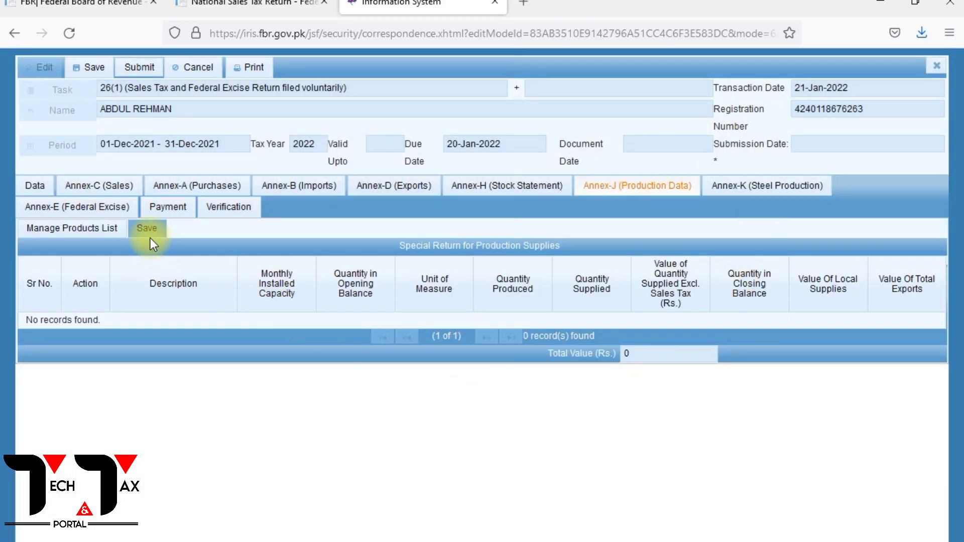
pyautogui.click(150, 230)
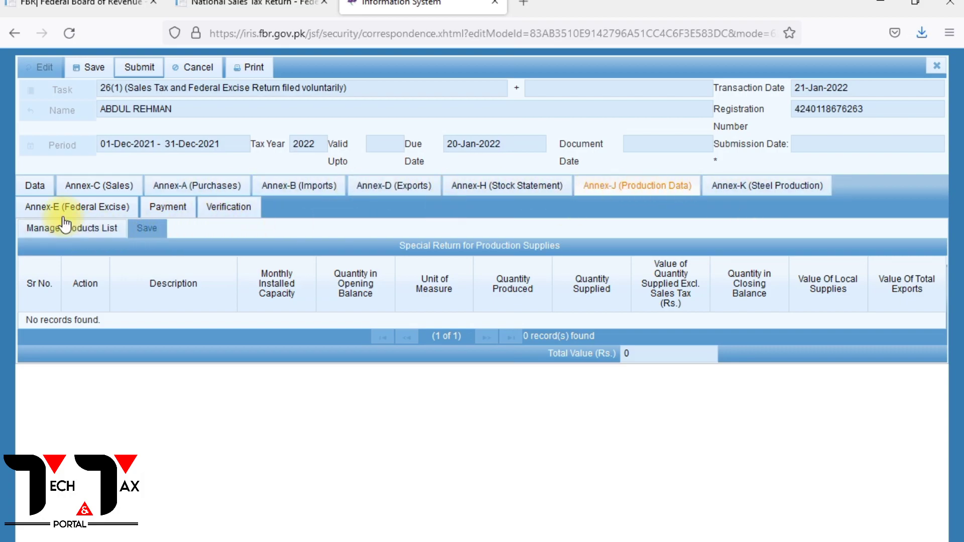
pyautogui.click(143, 228)
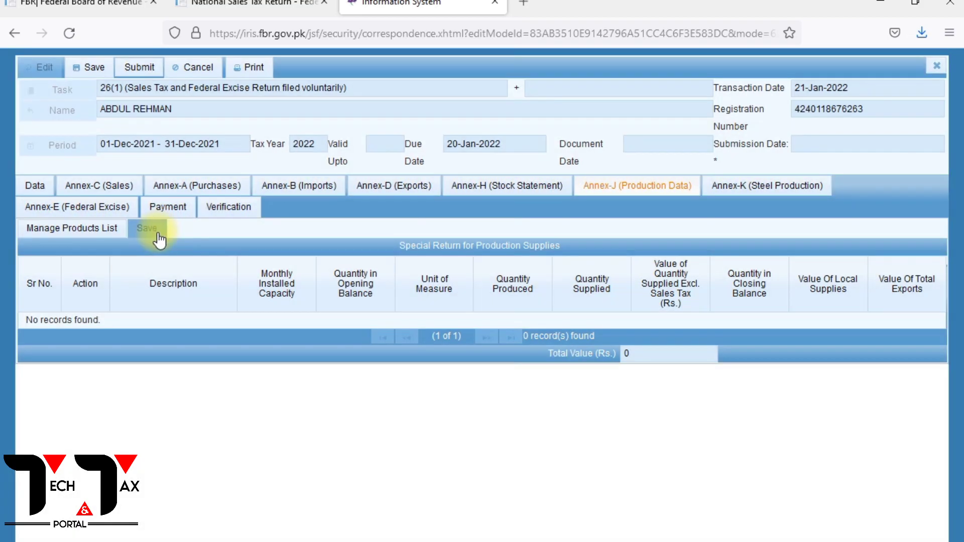
# Enter and verify the PIN in the return's verification declaration, and decline saving it in the browser.
pyautogui.click(243, 208)
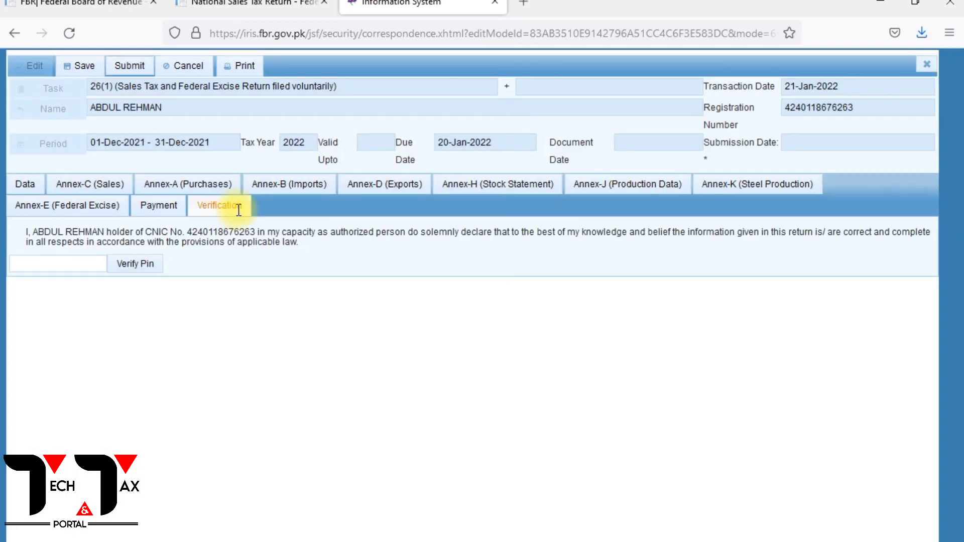
pyautogui.click(74, 265)
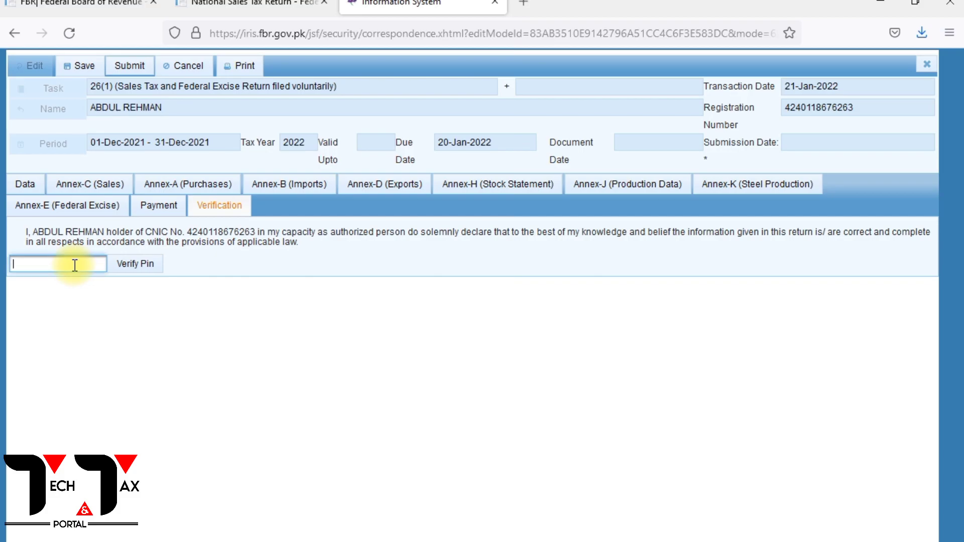
pyautogui.write('••')
pyautogui.press('BackSpace')
pyautogui.press('BackSpace')
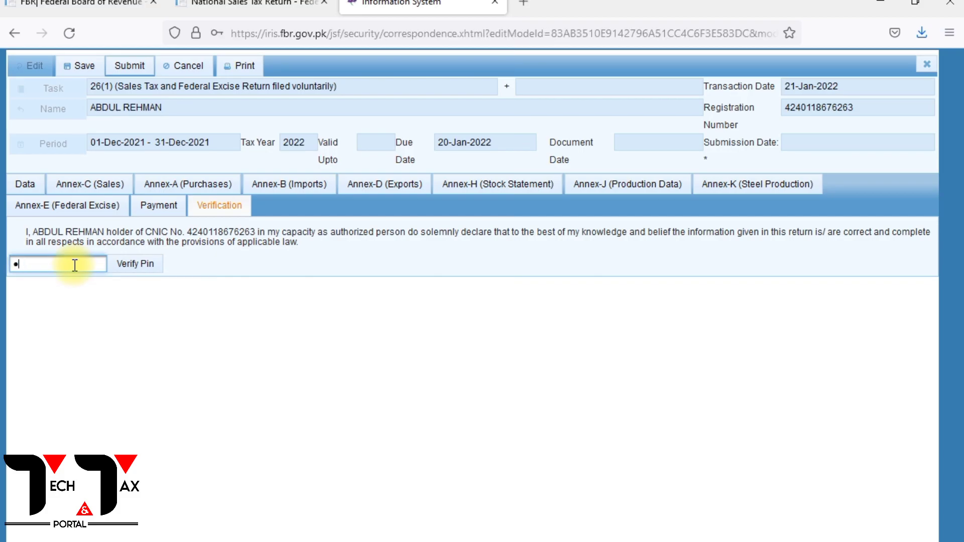
pyautogui.write('••••')
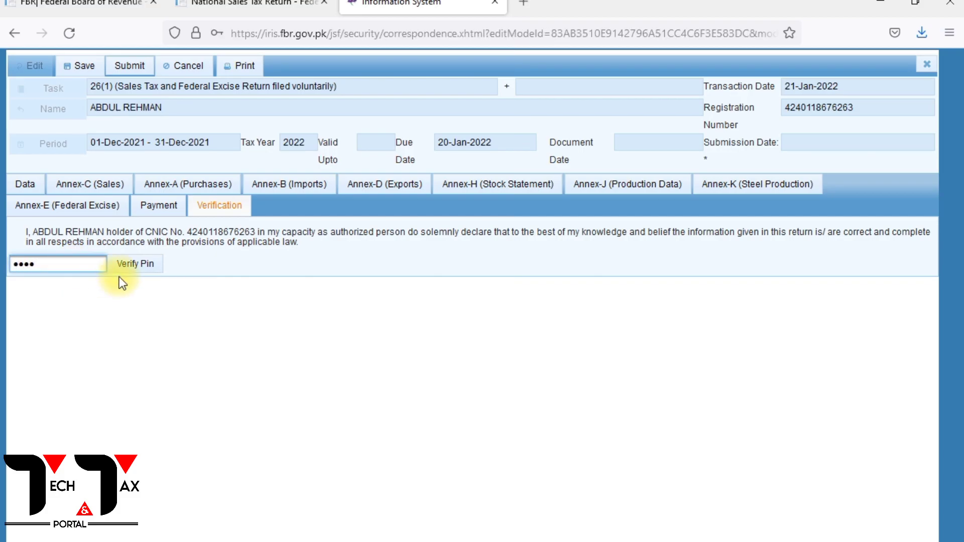
pyautogui.click(151, 269)
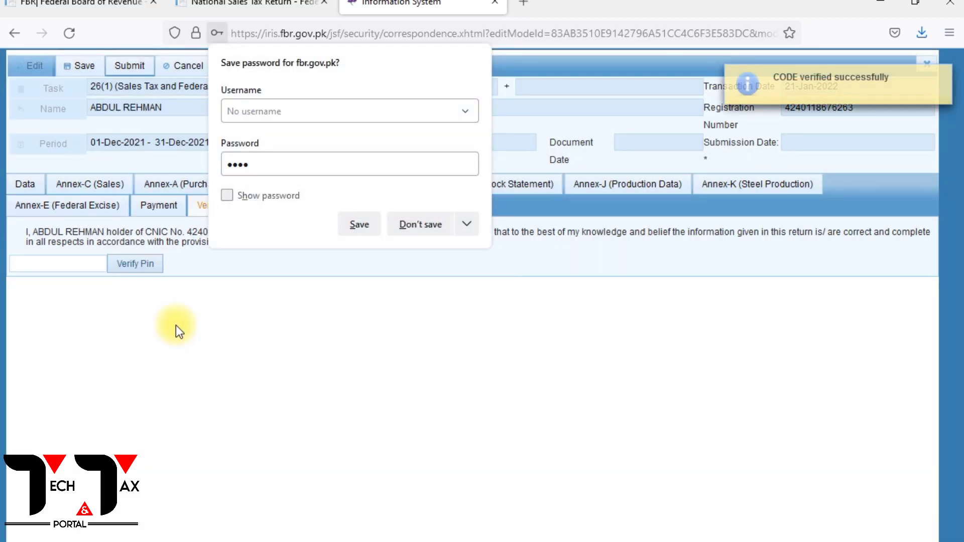
pyautogui.click(428, 226)
# Go through the Data section's Sale Tax Debit and Payable figures and recalculate the Head wise Payable amounts.
pyautogui.click(29, 186)
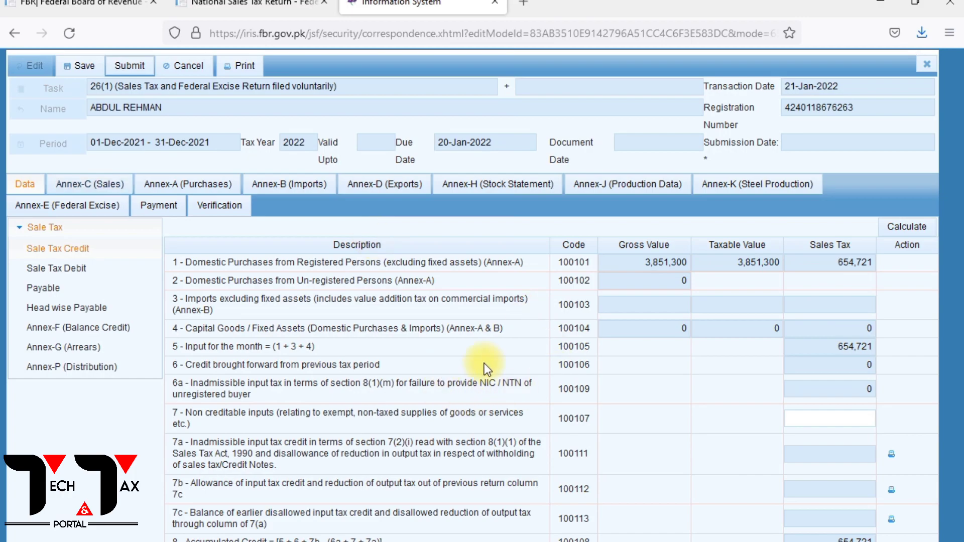
pyautogui.click(43, 270)
pyautogui.click(42, 288)
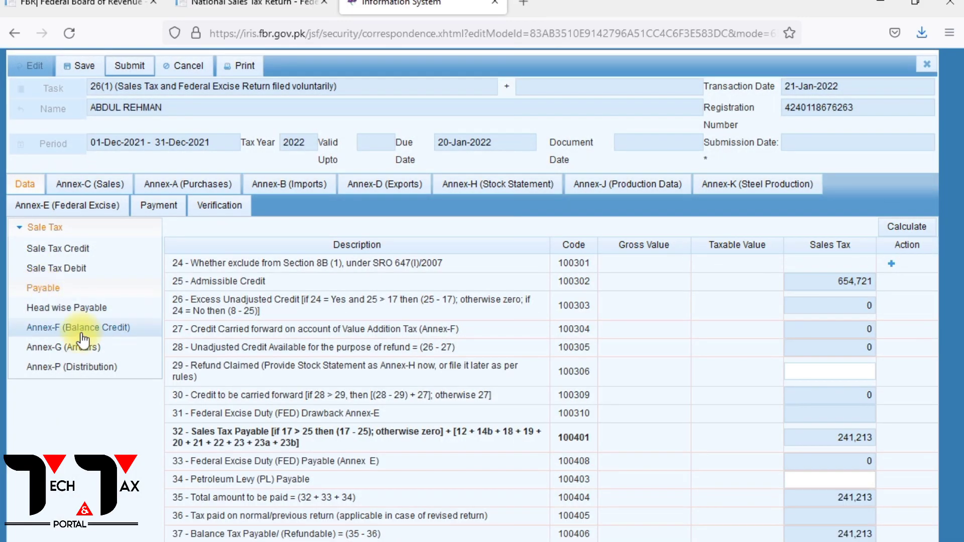
pyautogui.click(65, 311)
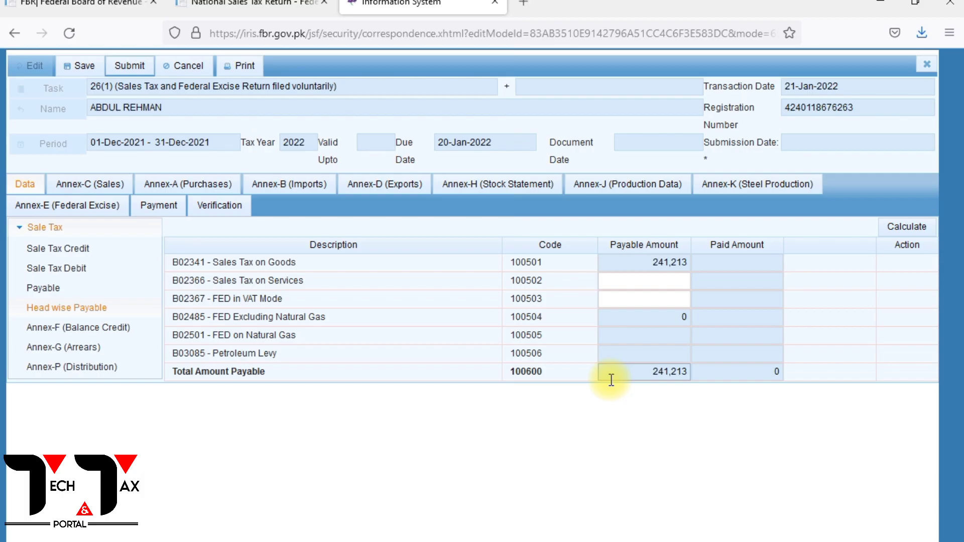
pyautogui.click(894, 228)
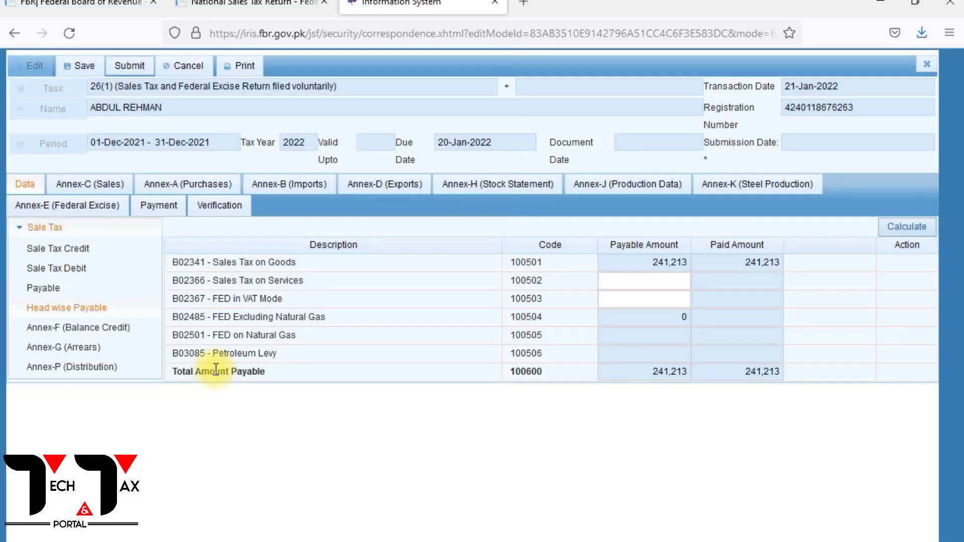
# Recalculate Annex-F (Balance Credit), look at Annex-G (Arrears), and recalculate Annex-P (Distribution).
pyautogui.click(64, 330)
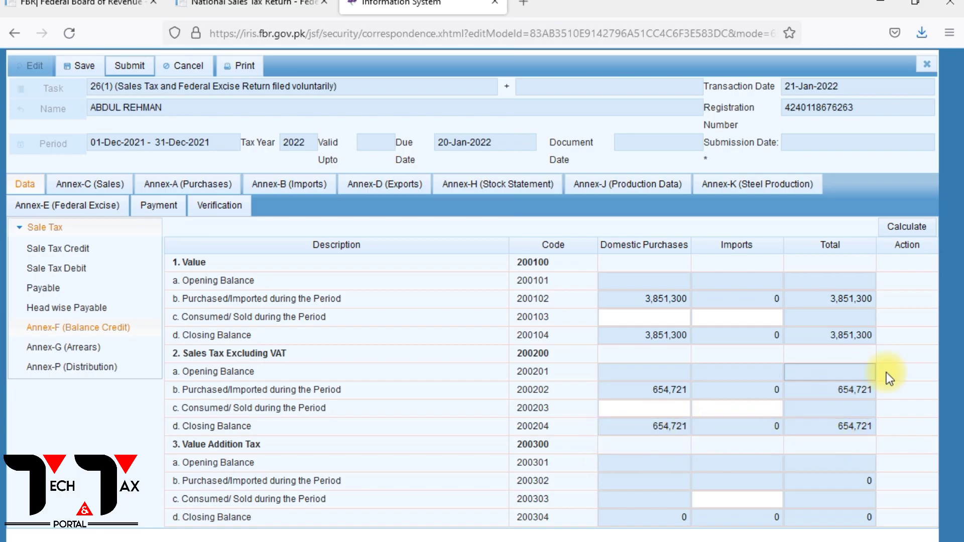
pyautogui.click(901, 233)
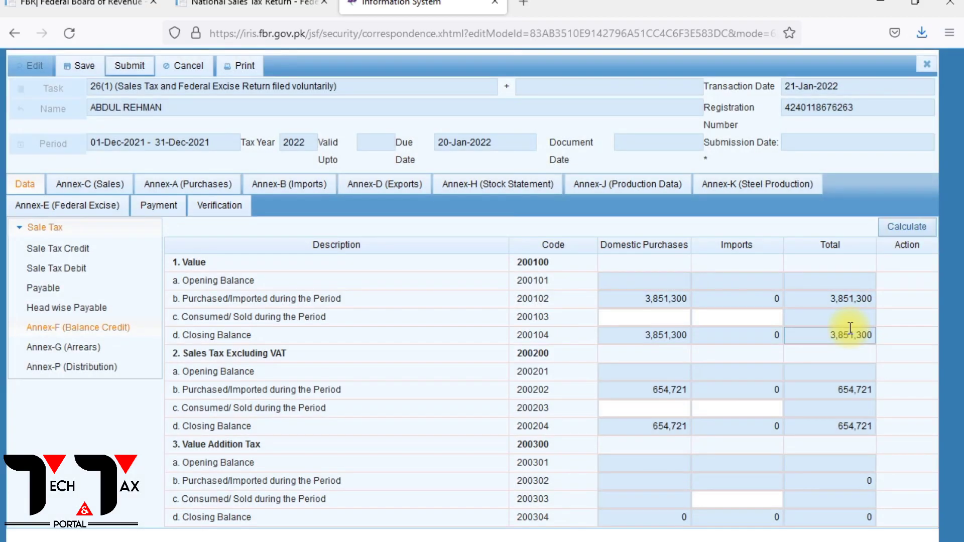
pyautogui.click(82, 348)
pyautogui.click(85, 369)
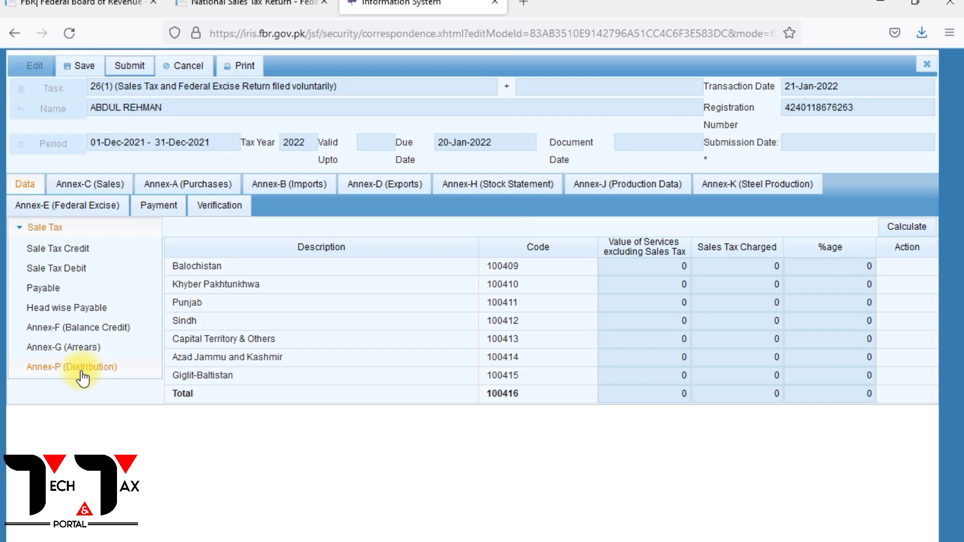
pyautogui.click(929, 226)
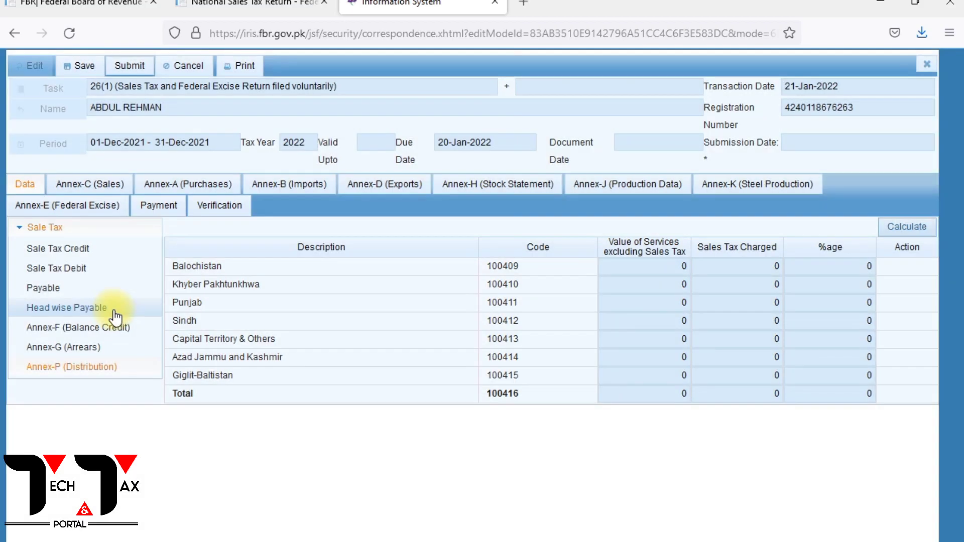
# Examine the purchased and consumed rows for domestic purchases in Annex-F (Balance Credit).
pyautogui.click(75, 328)
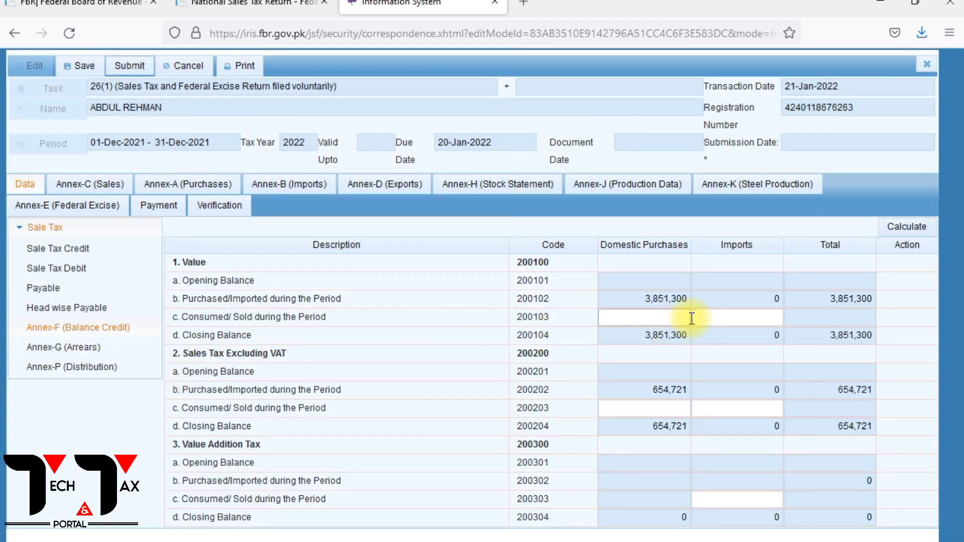
pyautogui.click(663, 319)
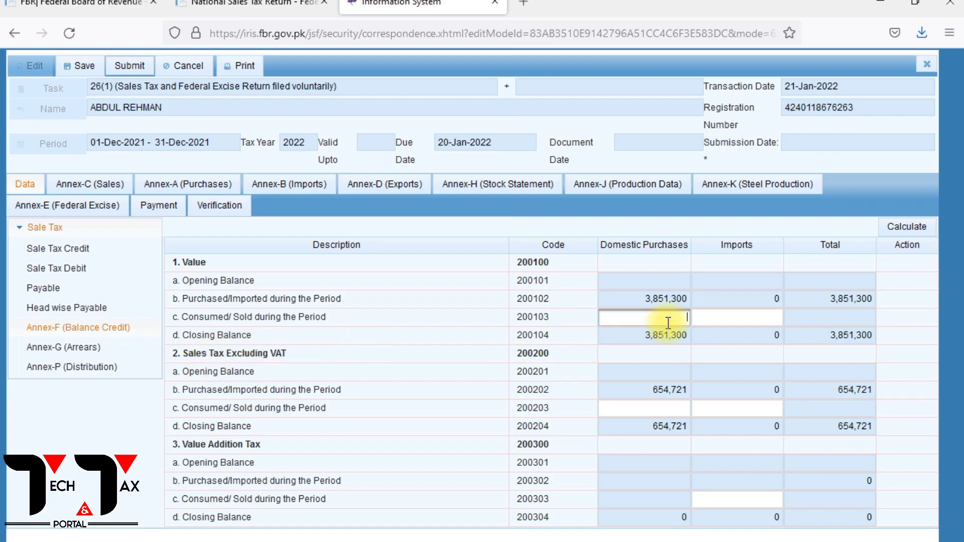
pyautogui.moveTo(173, 298); pyautogui.dragTo(625, 297)
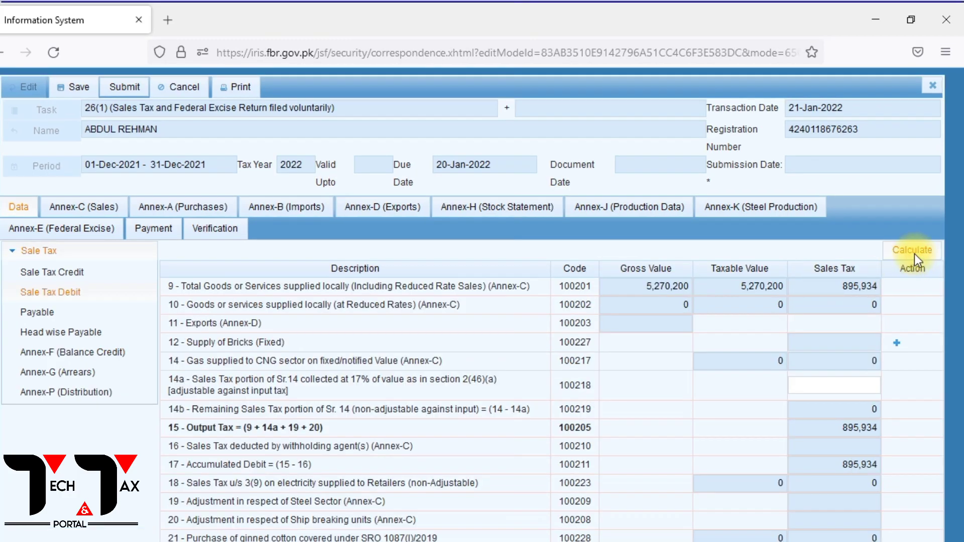
# Recalculate the Sale Tax Debit, Payable and Head wise Payable sections of the return.
pyautogui.click(915, 255)
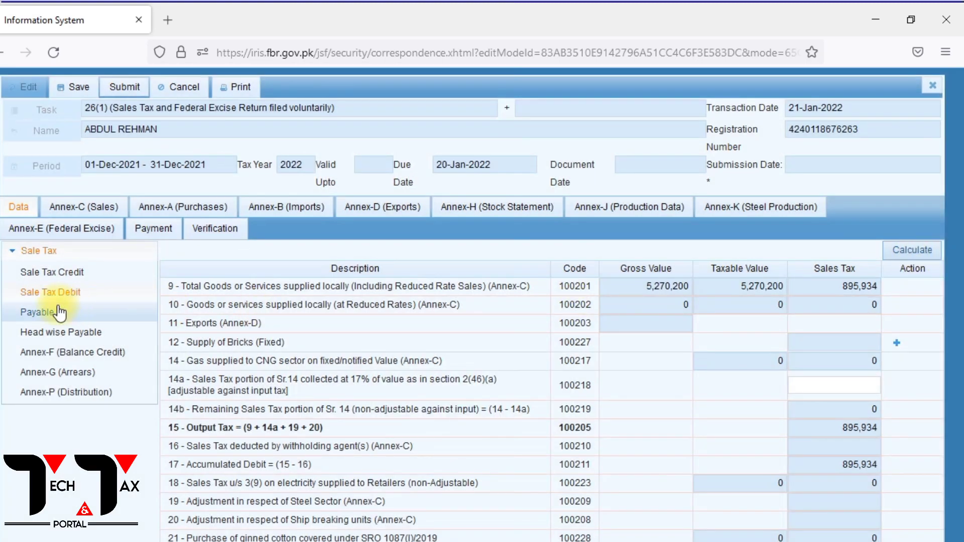
pyautogui.click(59, 312)
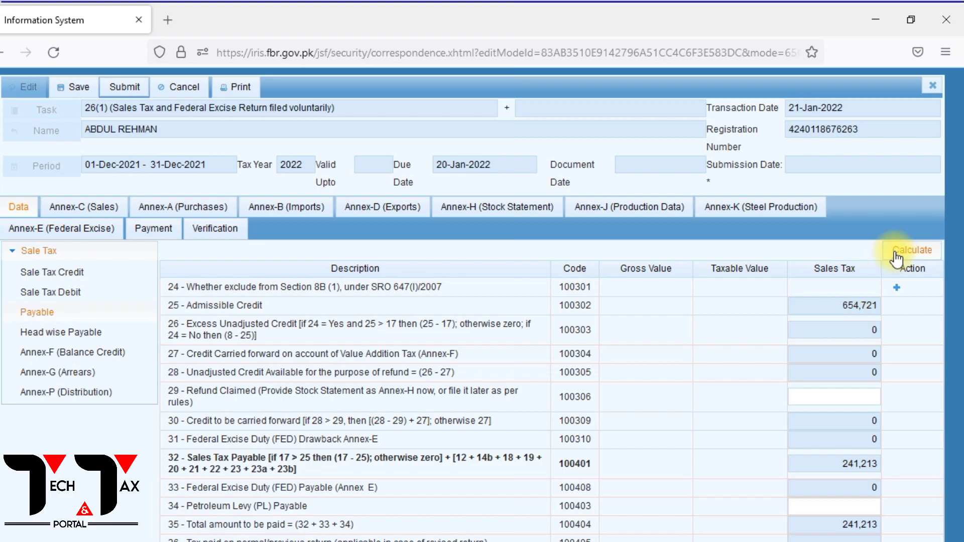
pyautogui.click(897, 257)
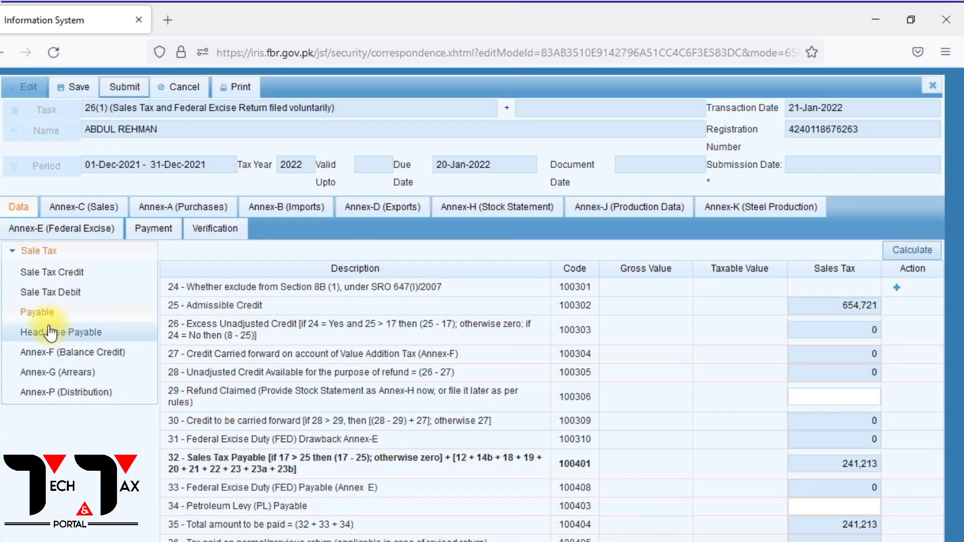
pyautogui.click(51, 333)
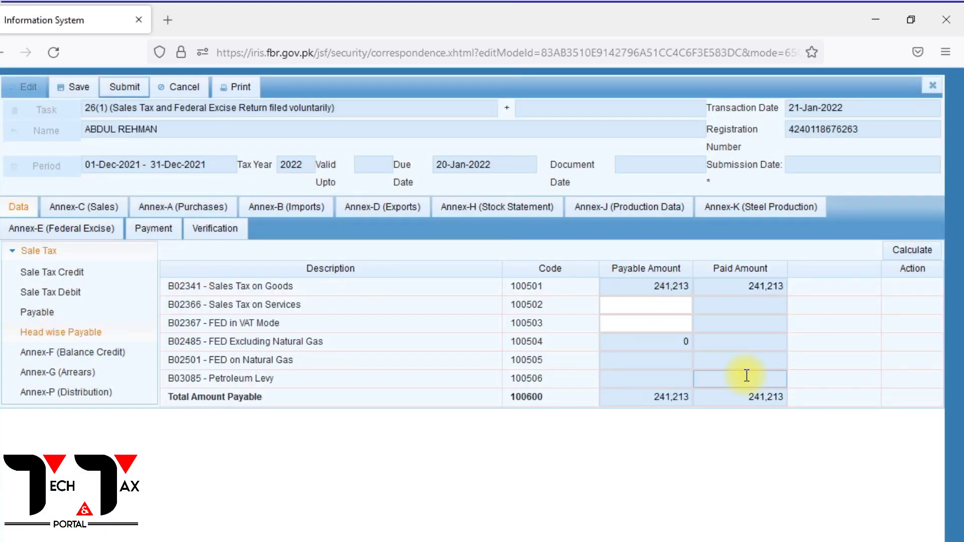
pyautogui.click(914, 250)
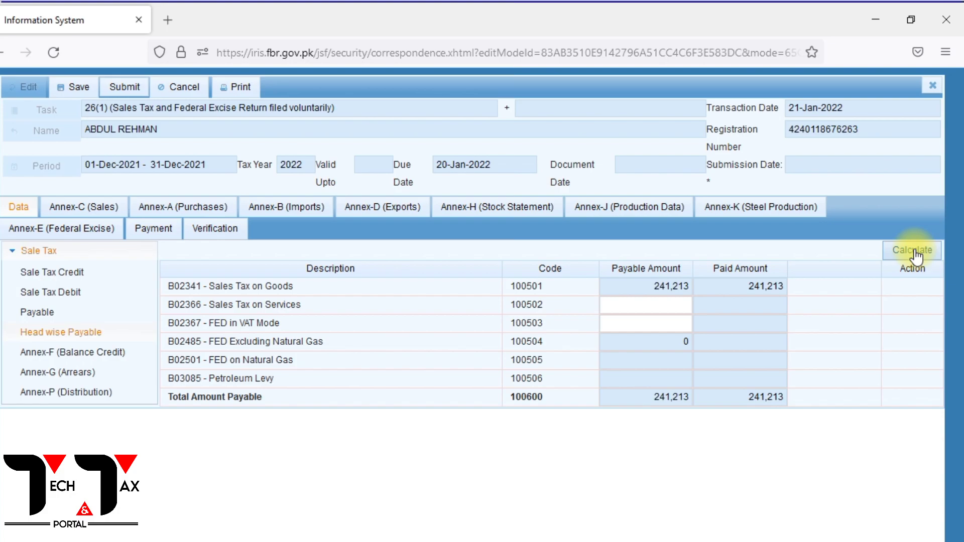
# In Annex-F, set domestic purchases consumed/sold to 3,851,300 in value and 654,721 in sales tax excluding VAT, and recalculate.
pyautogui.click(64, 351)
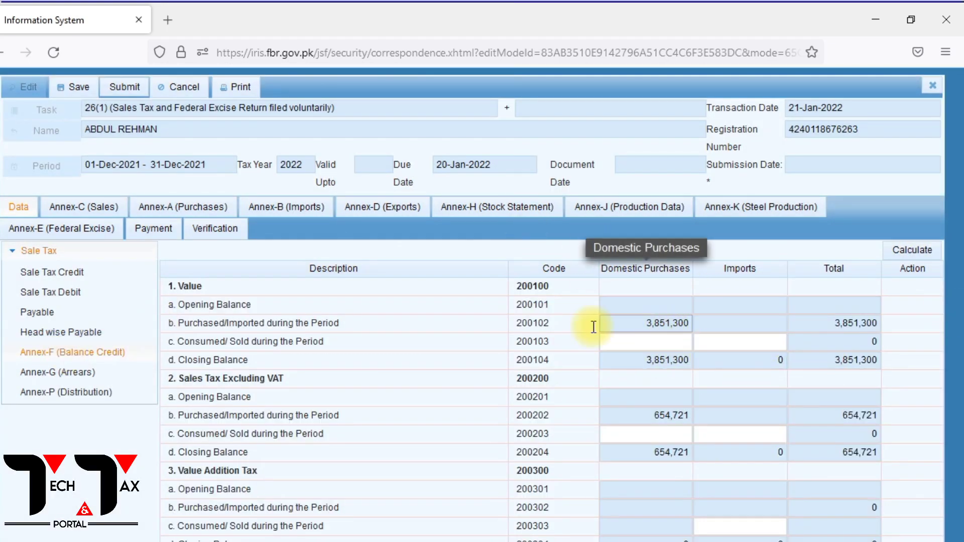
pyautogui.moveTo(176, 324); pyautogui.dragTo(502, 305)
pyautogui.click(662, 343)
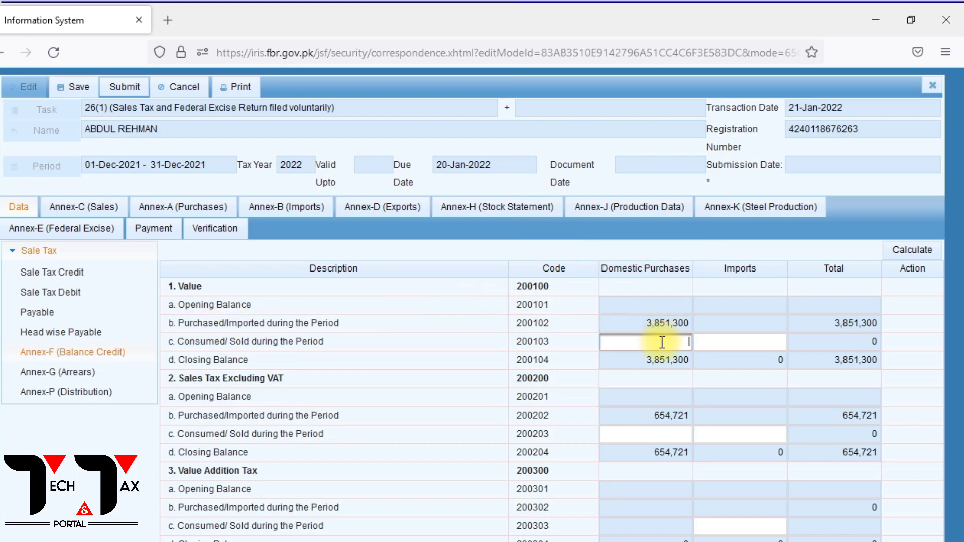
pyautogui.write('3851300')
pyautogui.click(670, 436)
pyautogui.write('654721')
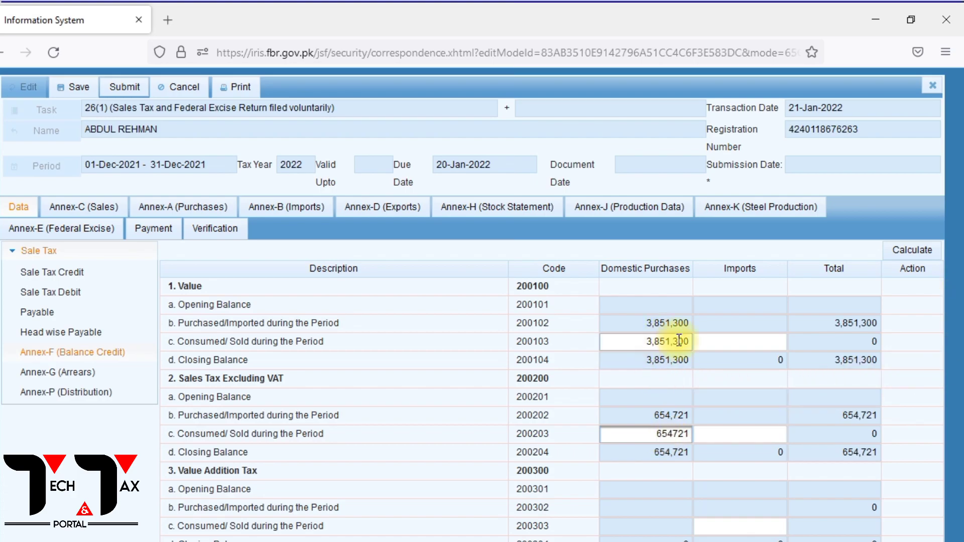
pyautogui.click(917, 251)
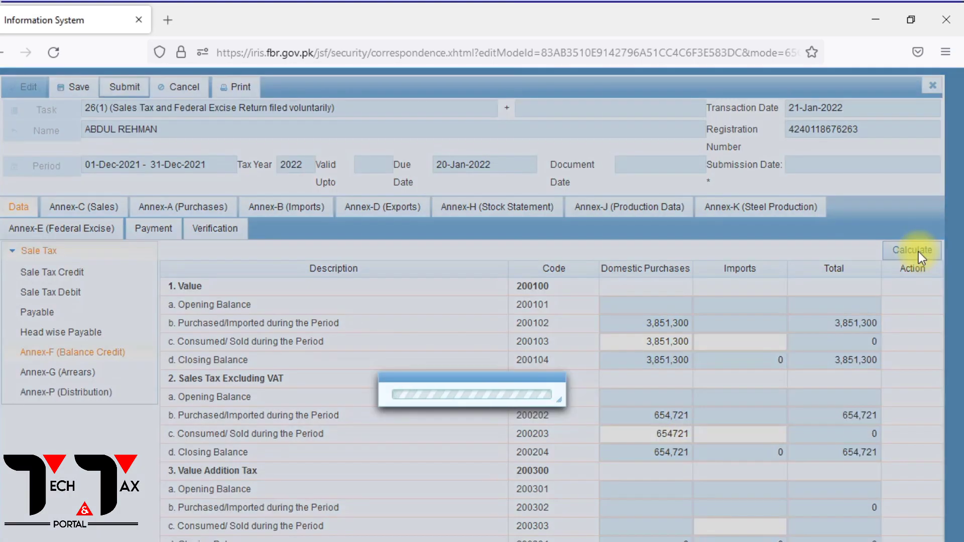
pyautogui.click(912, 253)
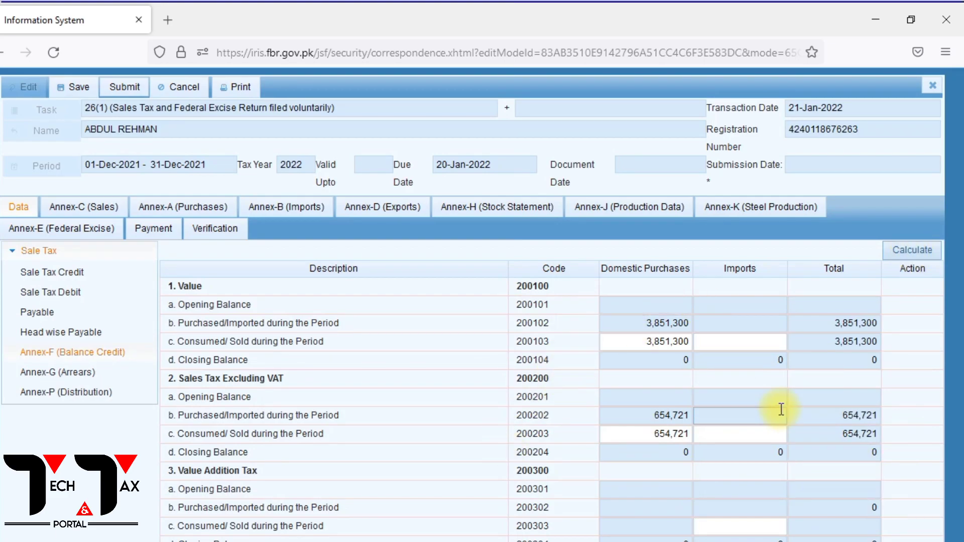
pyautogui.click(895, 255)
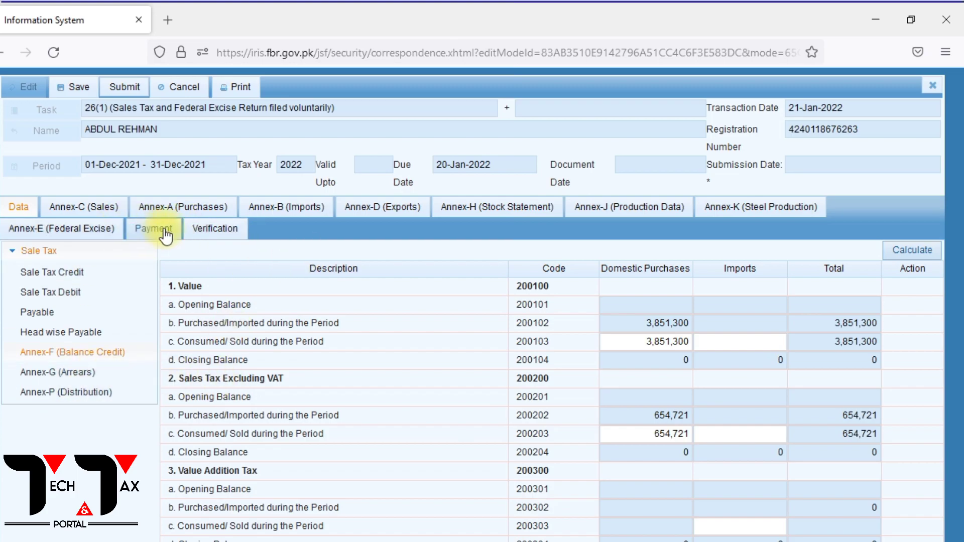
# Verify the return's declaration by entering the verification PIN, and decline to save it as a browser password.
pyautogui.click(222, 234)
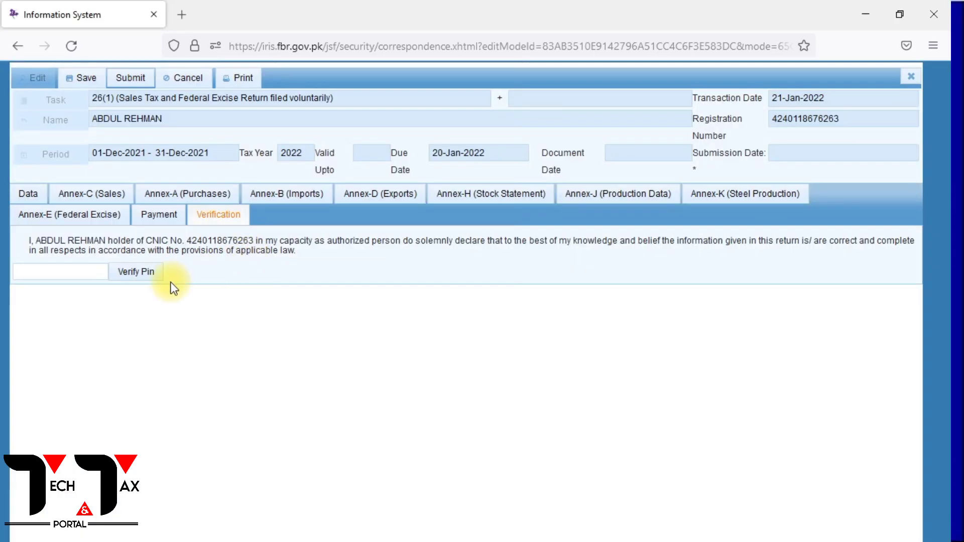
pyautogui.click(75, 276)
pyautogui.write('***')
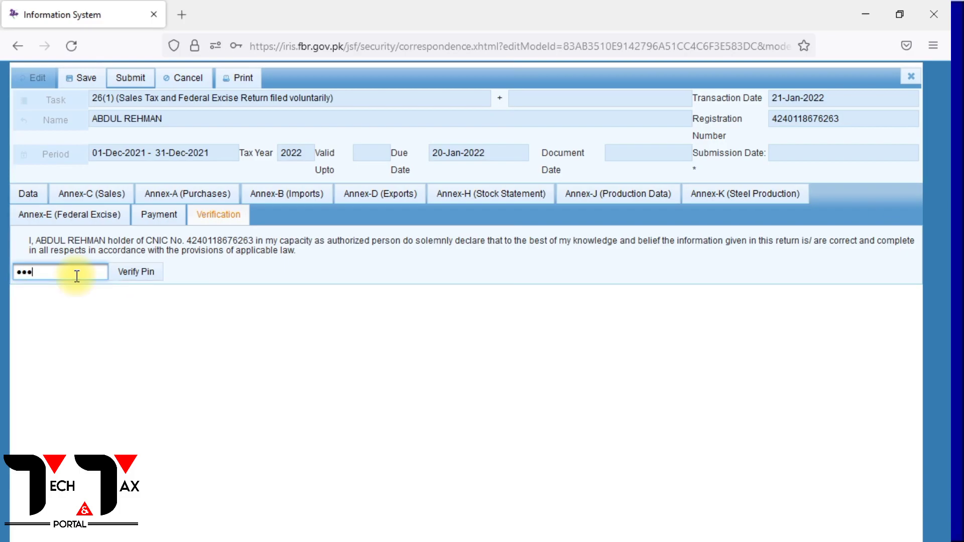
pyautogui.click(117, 276)
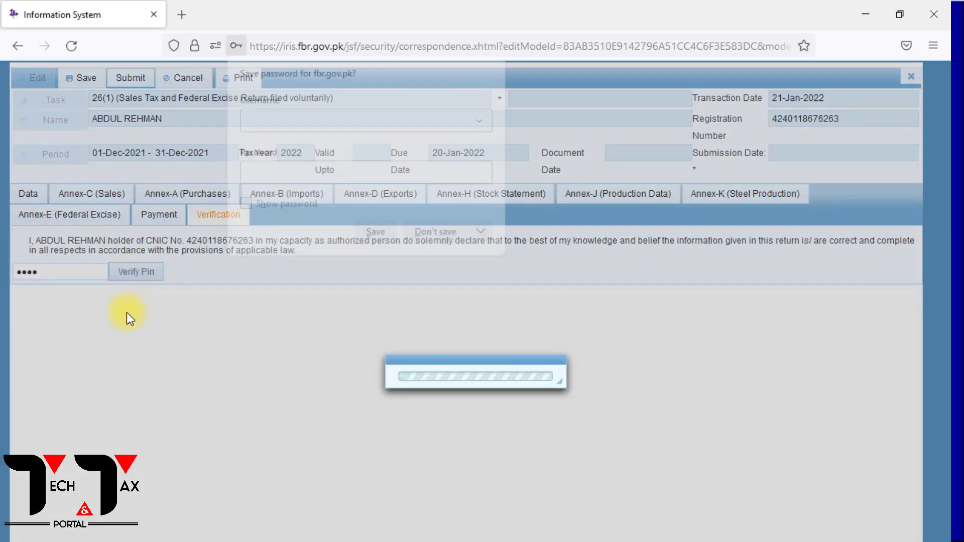
pyautogui.click(435, 233)
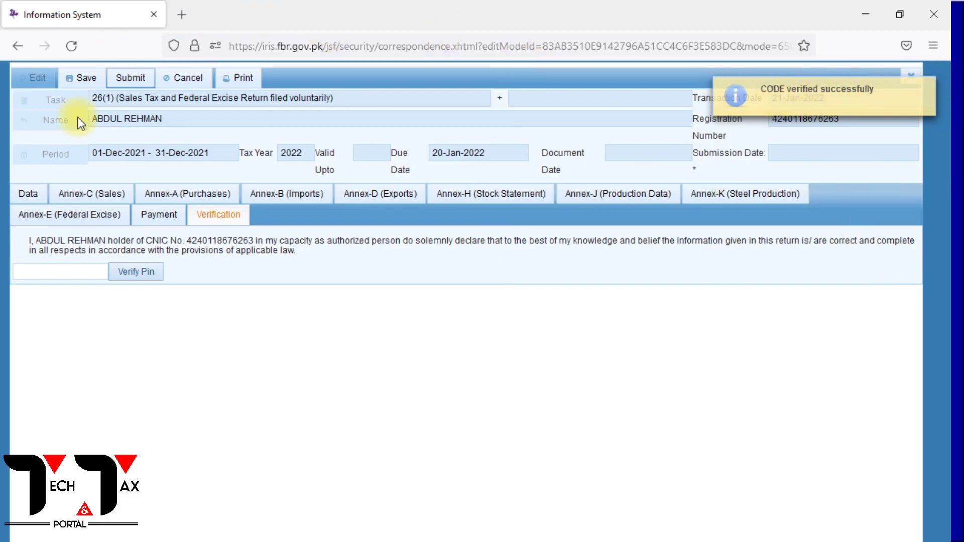
# Save the verified return and try to submit it, confirming the submission.
pyautogui.click(86, 80)
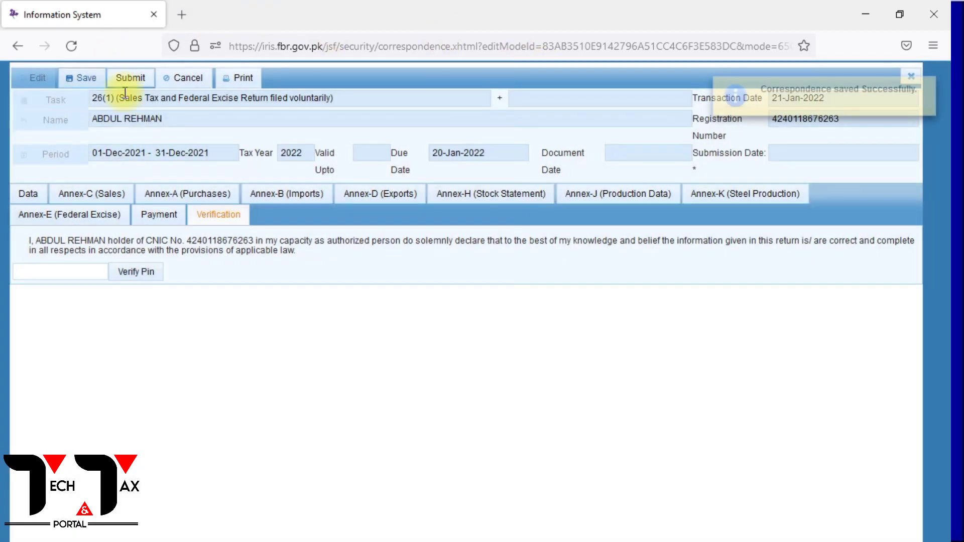
pyautogui.click(124, 89)
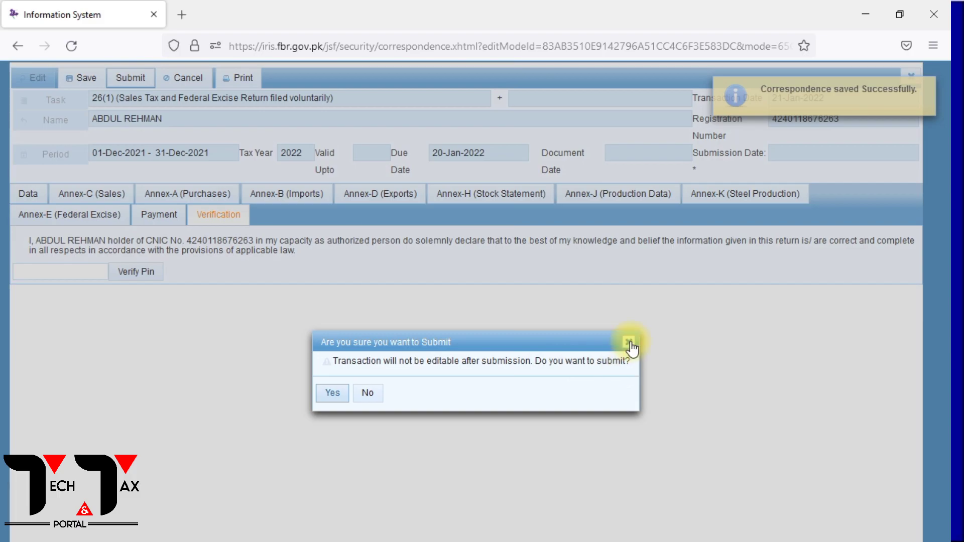
pyautogui.click(336, 393)
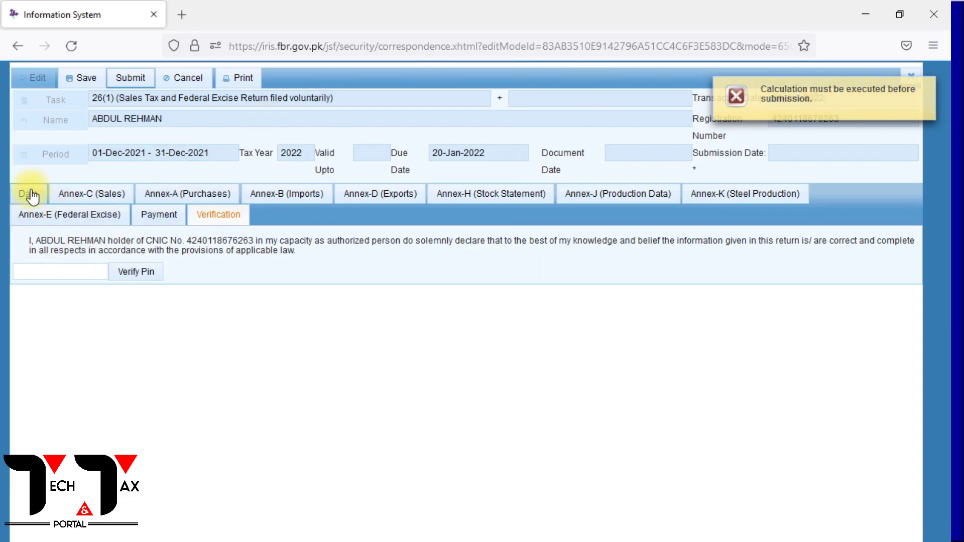
# Recalculate Annex-E (Federal Excise) and Annex-G (Arrears) of the return.
pyautogui.click(60, 217)
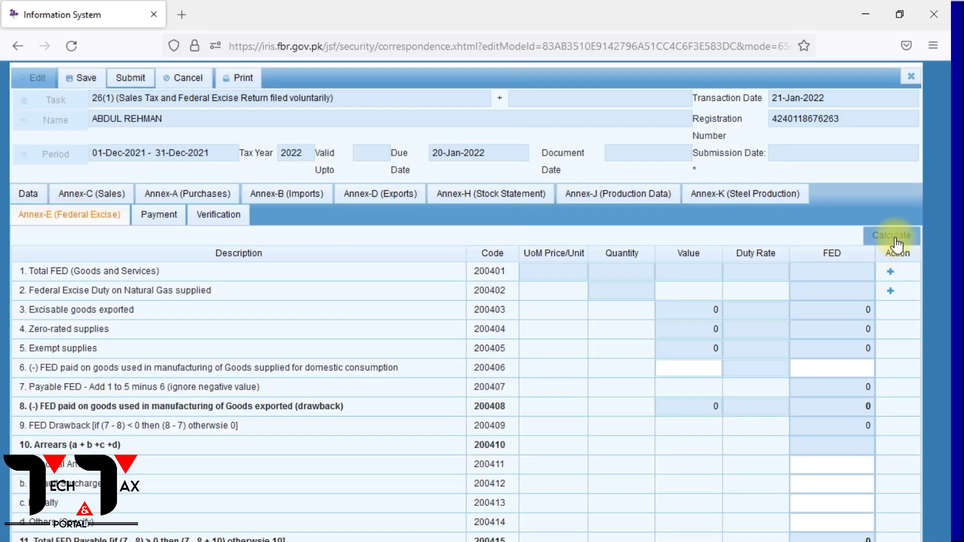
pyautogui.click(889, 236)
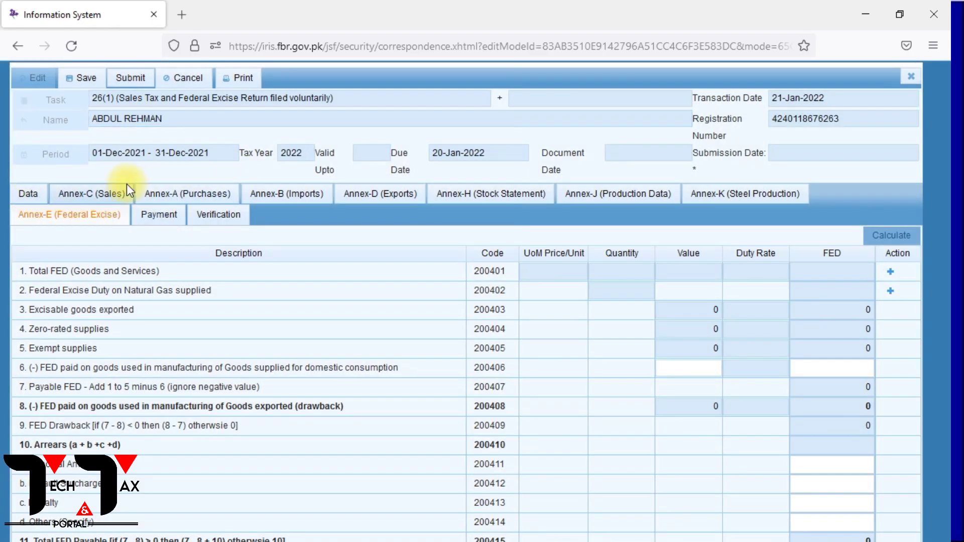
pyautogui.click(36, 197)
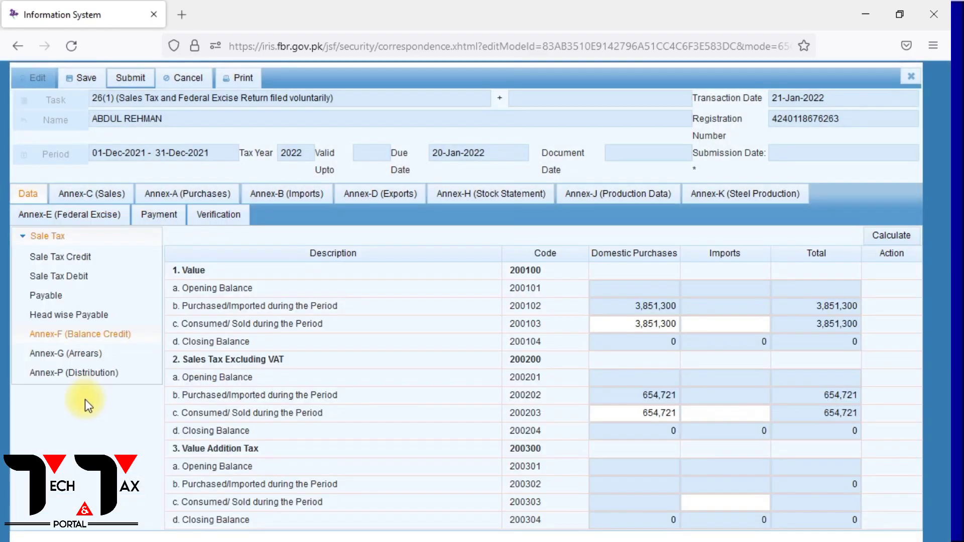
pyautogui.click(61, 354)
pyautogui.click(893, 239)
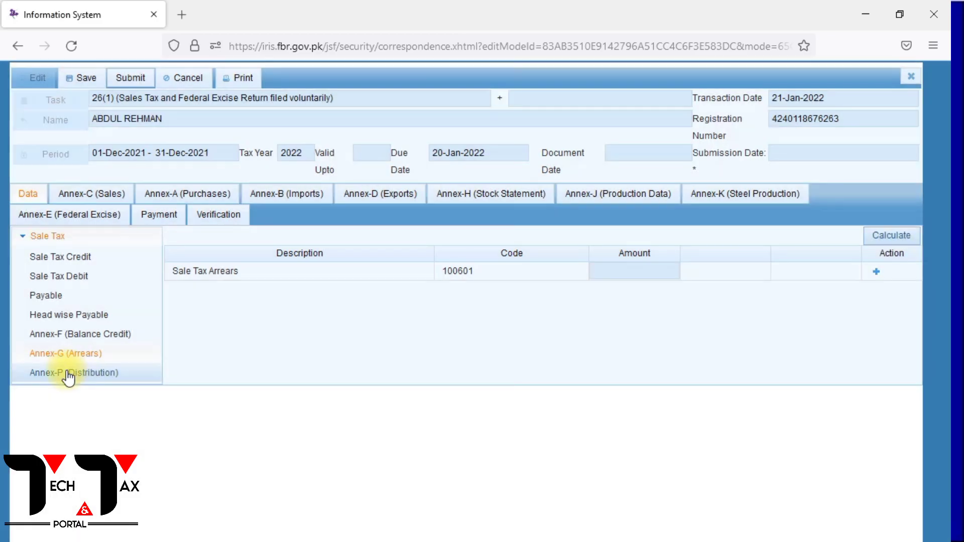
# Recalculate Annex-P (Distribution), submit the sales tax return and confirm the submission.
pyautogui.click(67, 376)
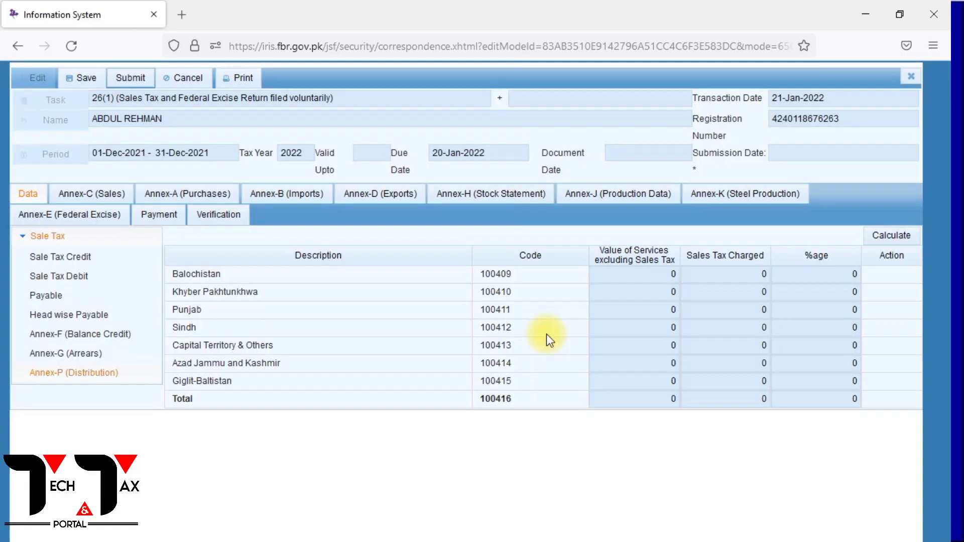
pyautogui.click(879, 235)
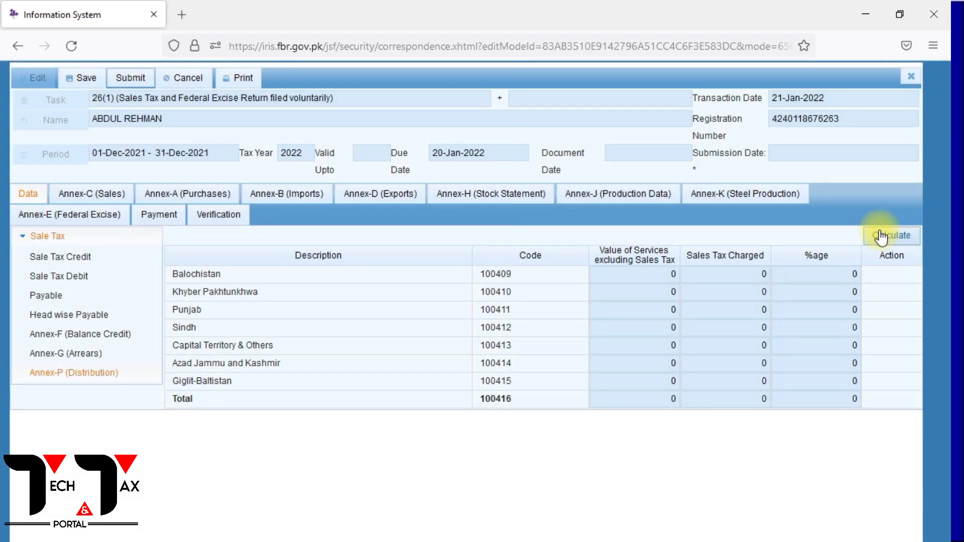
pyautogui.click(130, 77)
pyautogui.click(331, 393)
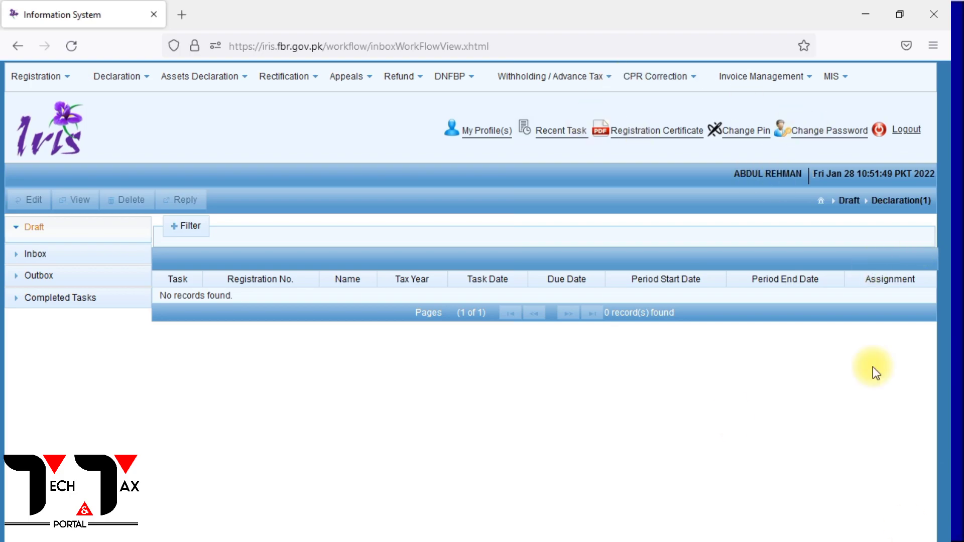
# View the December 2021 sales tax return from the completed declarations and print it as a PDF opened with Firefox.
pyautogui.click(80, 297)
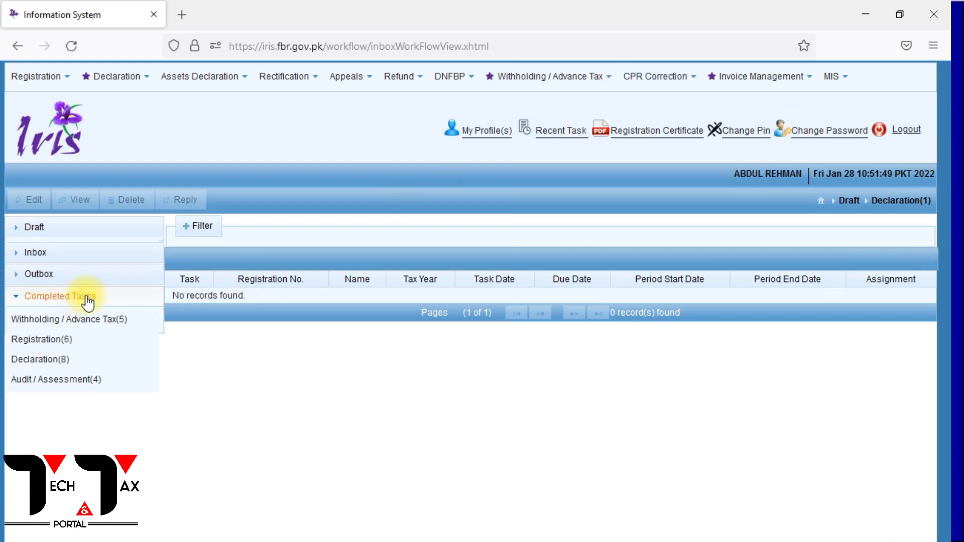
pyautogui.click(64, 359)
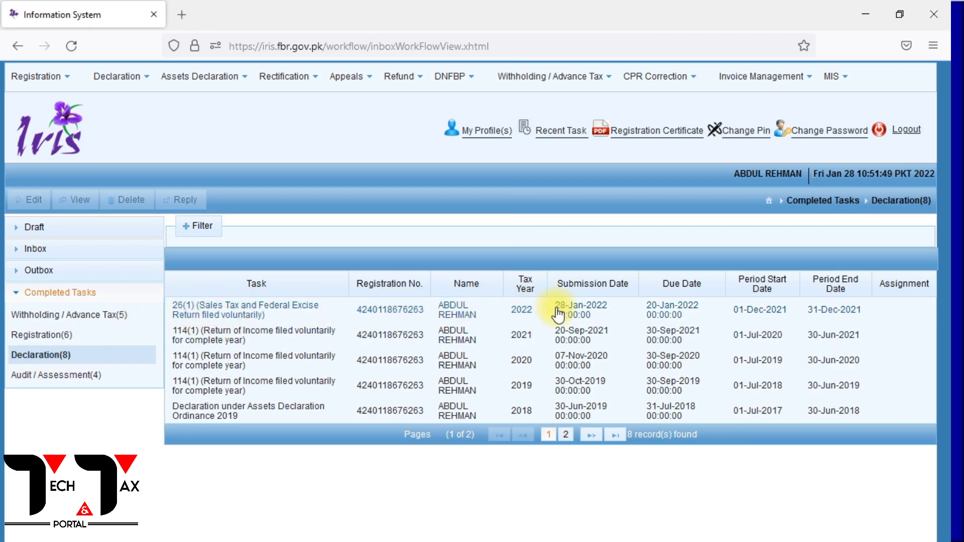
pyautogui.click(648, 314)
pyautogui.click(77, 202)
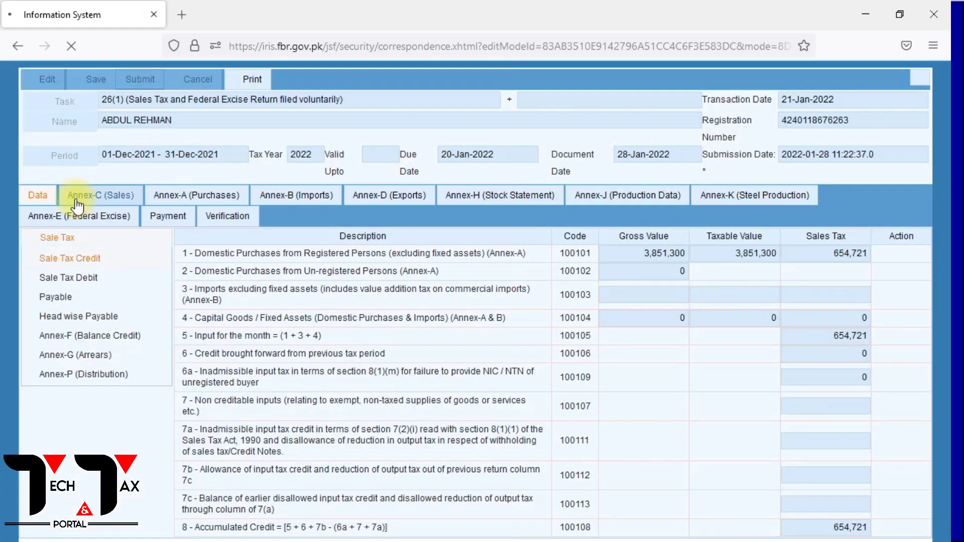
pyautogui.click(251, 80)
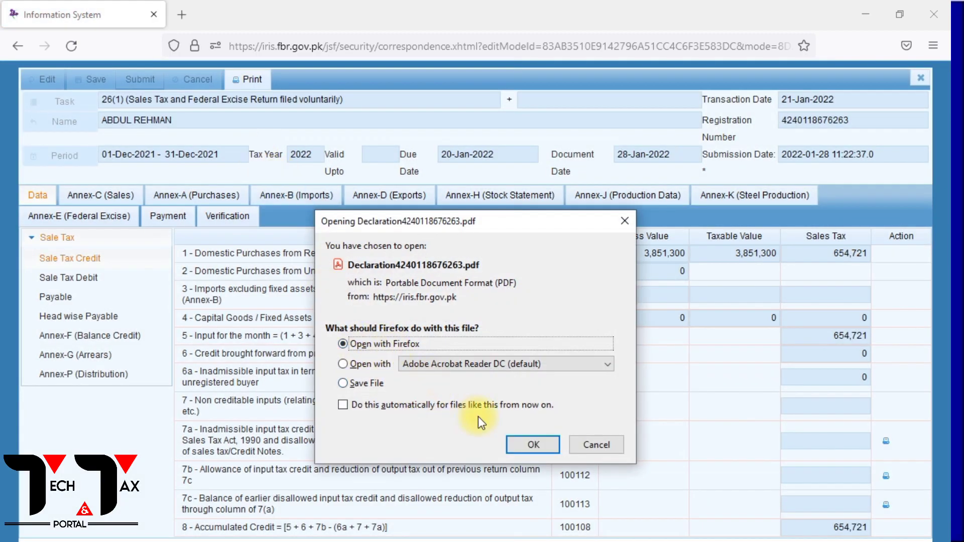
pyautogui.click(525, 445)
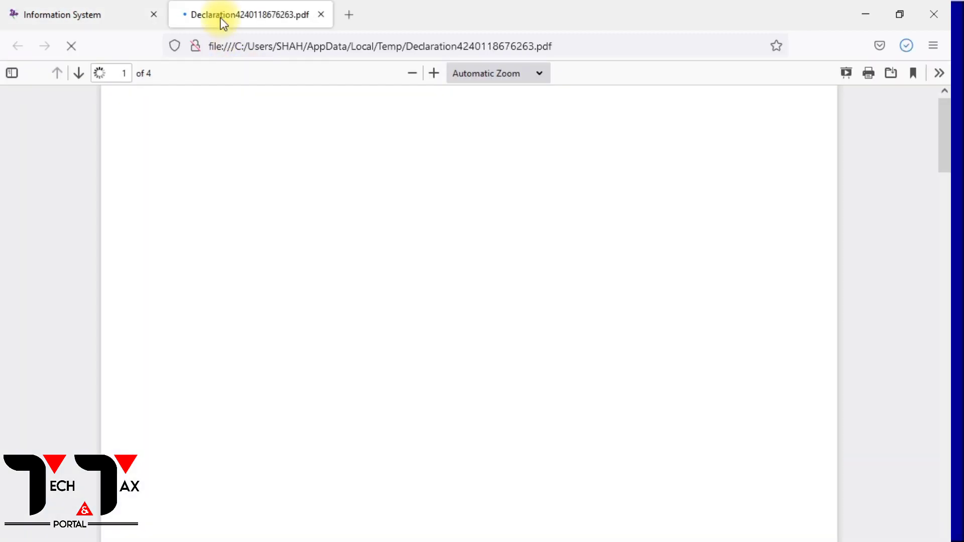
# Review the printed return's Sale Tax Credit, Annex-E, Sale Tax Debit, Payable, Head wise Payable and Annex-P tables across its pages.
pyautogui.scroll(-5, 494, 431)
pyautogui.scroll(-20, 493, 424)
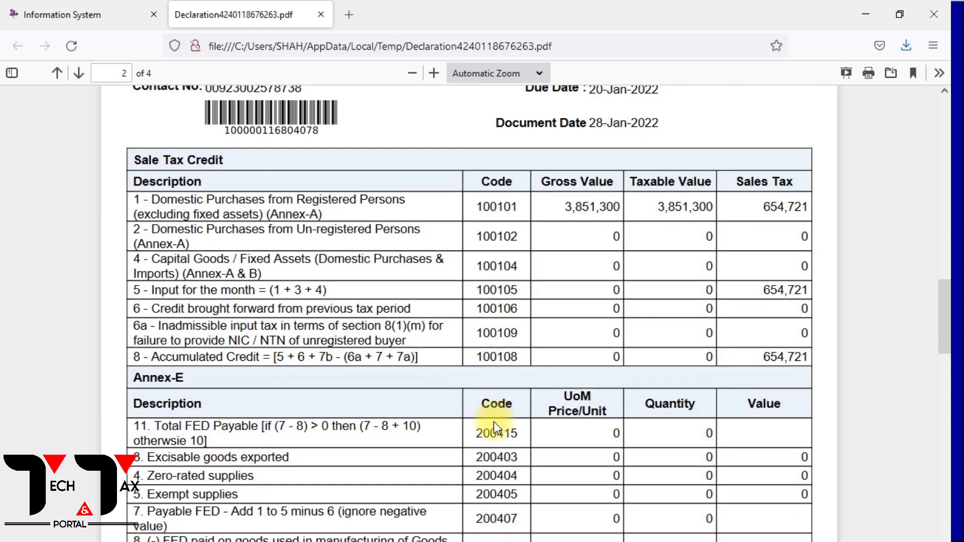
pyautogui.scroll(-2, 492, 398)
pyautogui.scroll(12, 491, 387)
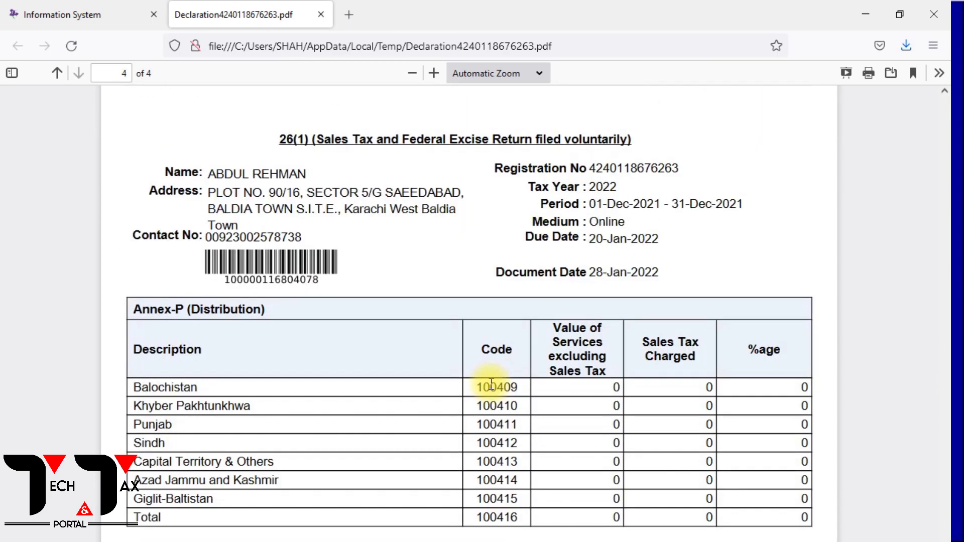
pyautogui.scroll(20, 491, 384)
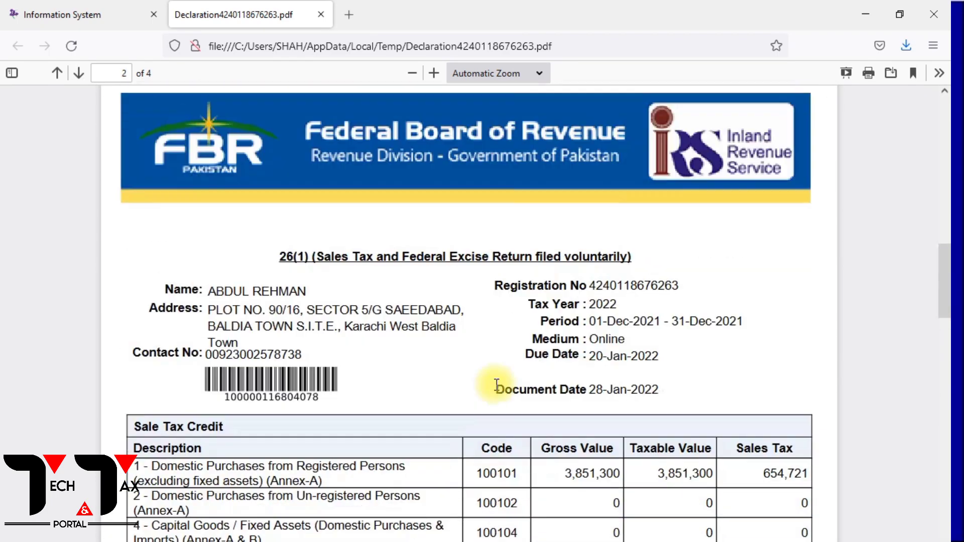
pyautogui.scroll(-12, 495, 385)
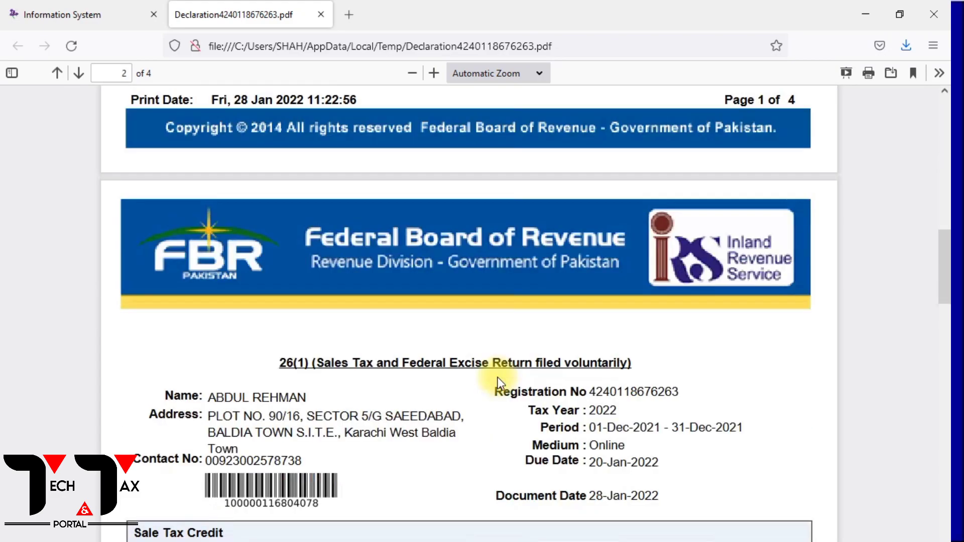
pyautogui.scroll(-20, 504, 372)
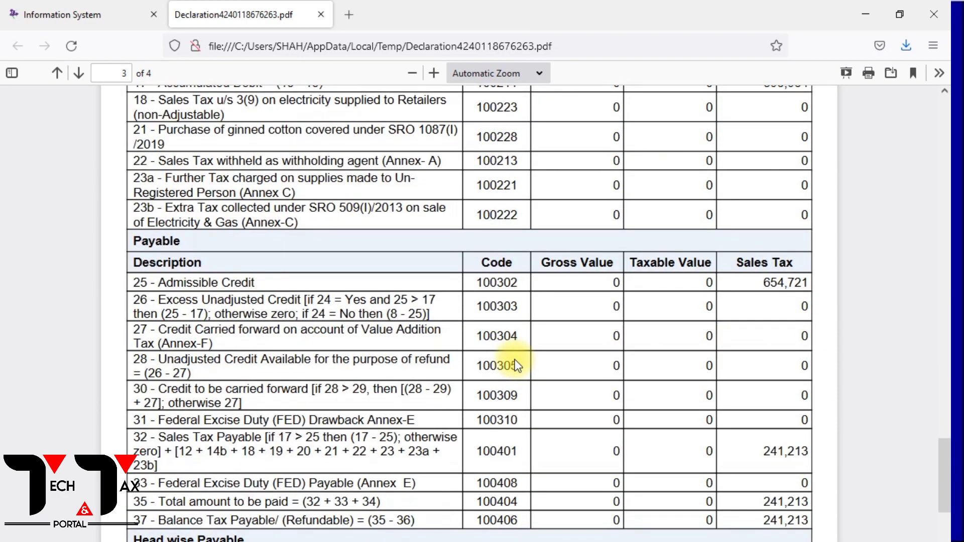
pyautogui.scroll(10, 516, 365)
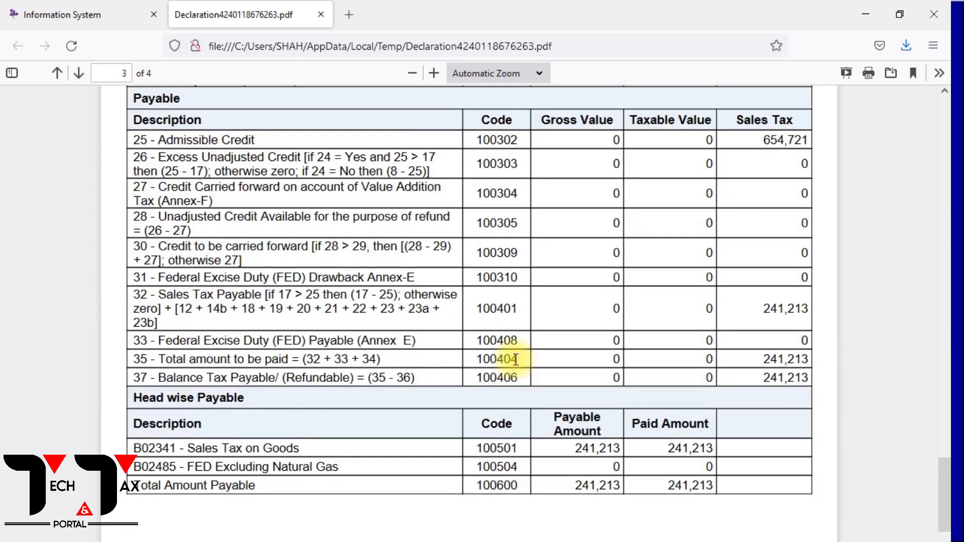
pyautogui.scroll(10, 516, 360)
pyautogui.scroll(10, 514, 360)
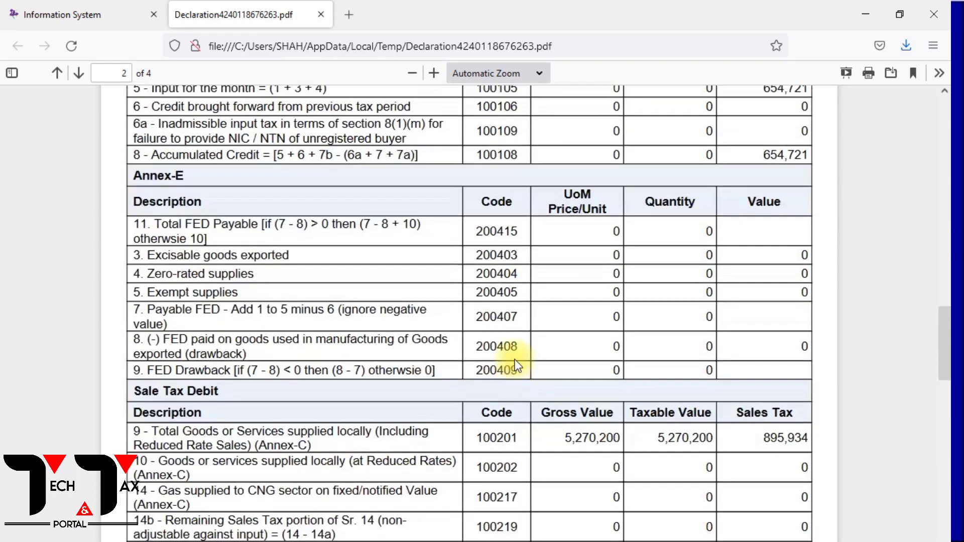
pyautogui.scroll(-6, 514, 360)
pyautogui.scroll(-15, 518, 365)
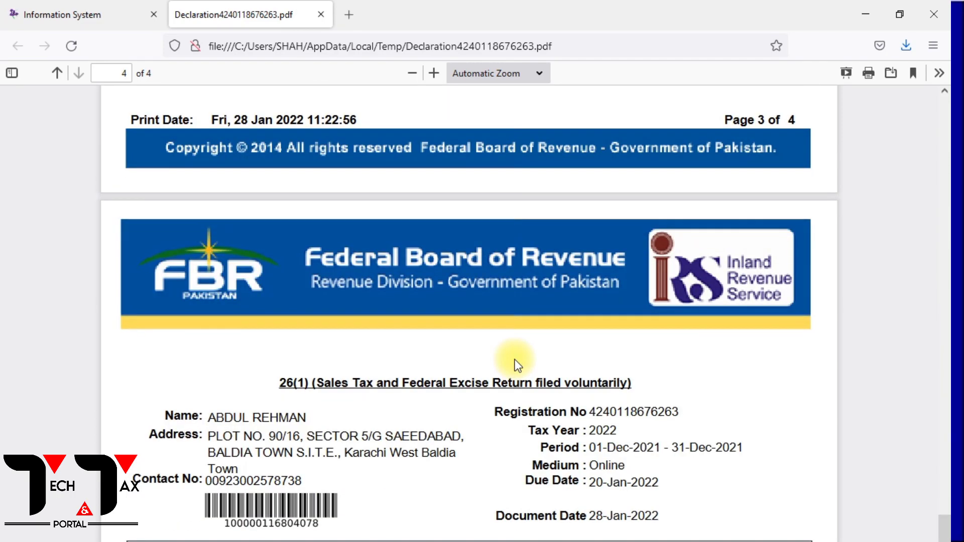
pyautogui.scroll(-10, 518, 365)
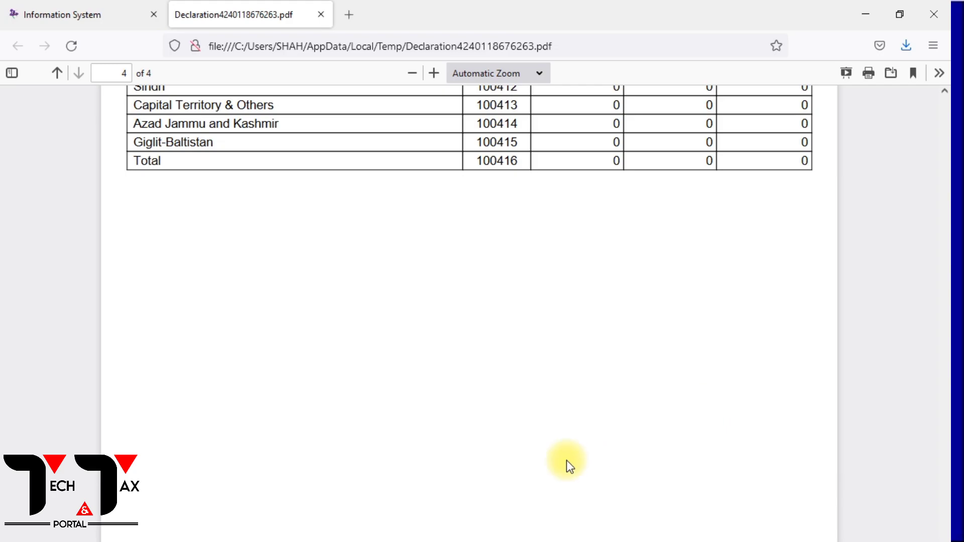
pyautogui.scroll(10, 584, 307)
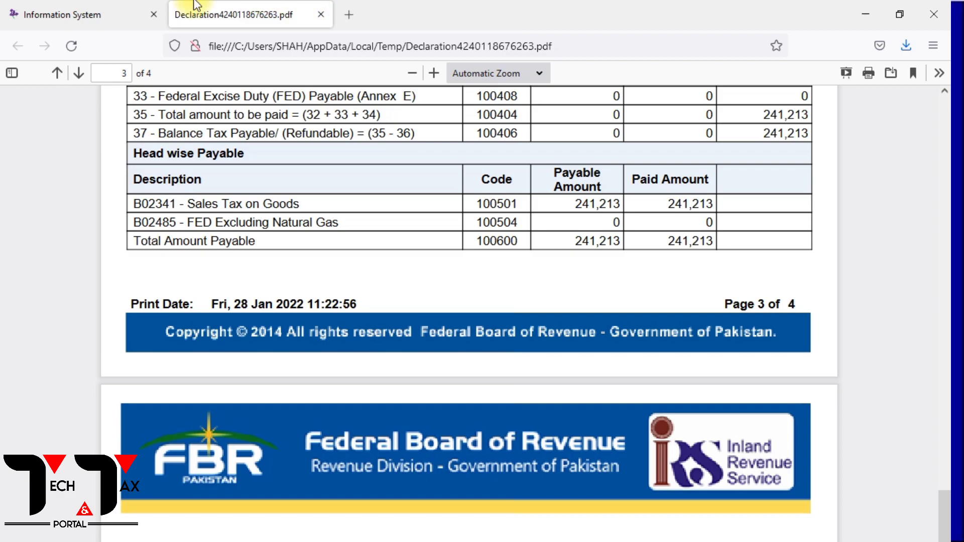
pyautogui.click(6, 5)
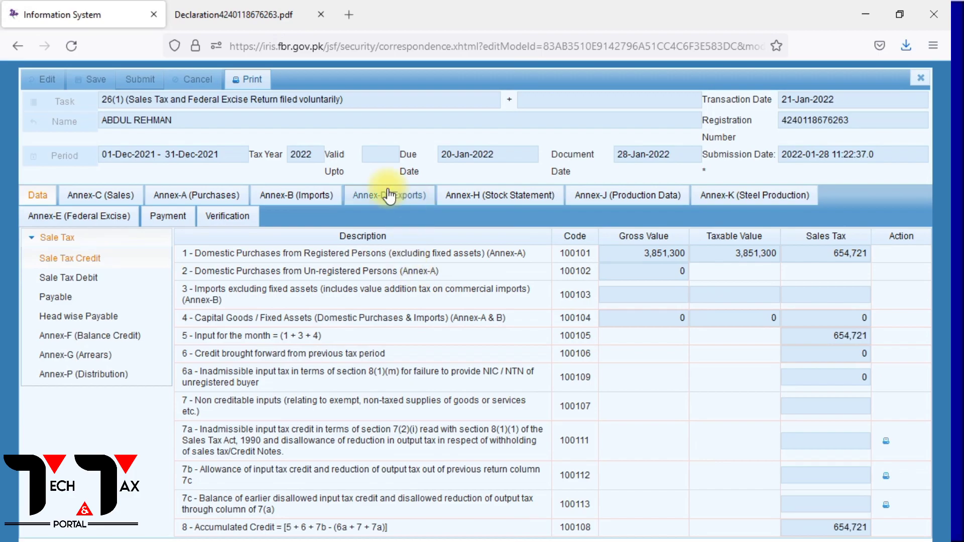
pyautogui.click(233, 15)
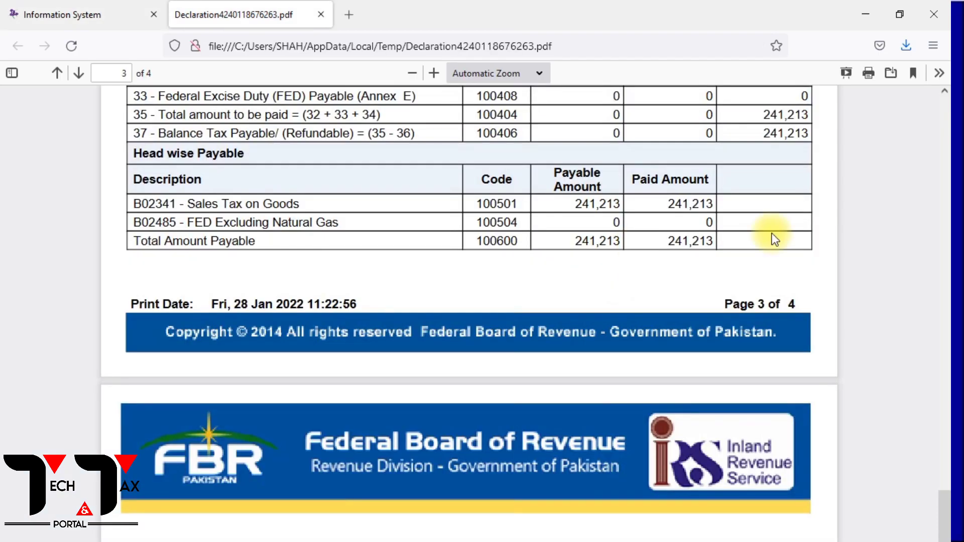